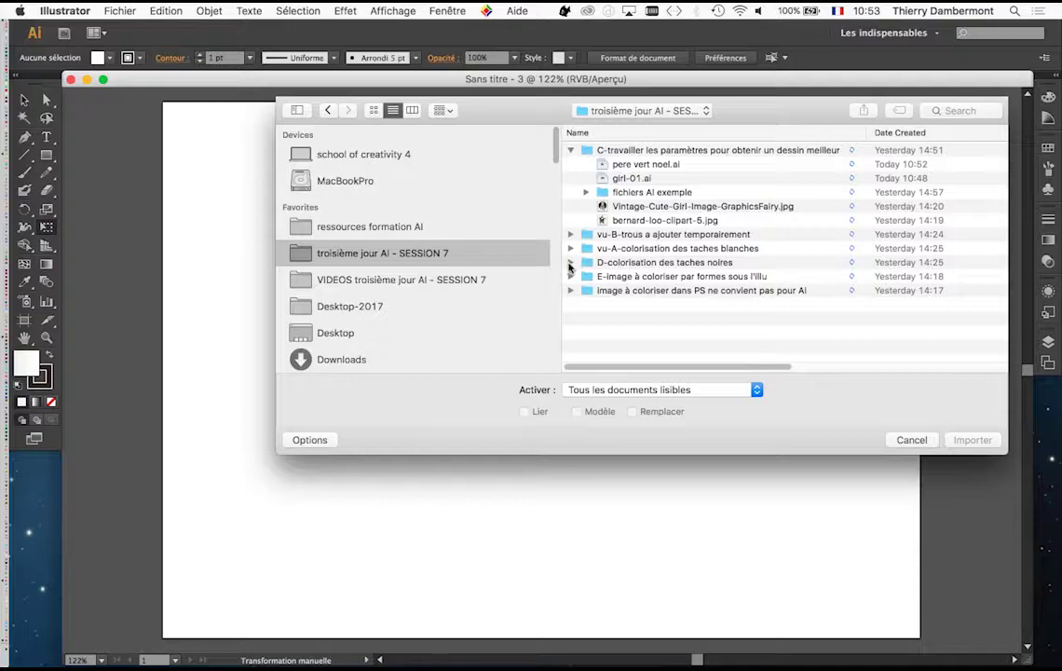
- Place the linked image cat-2553267_960_720.png from the "D-colorisation des taches noires" folder on the artboard
{"action": "left_click", "coordinate": [587, 264]}
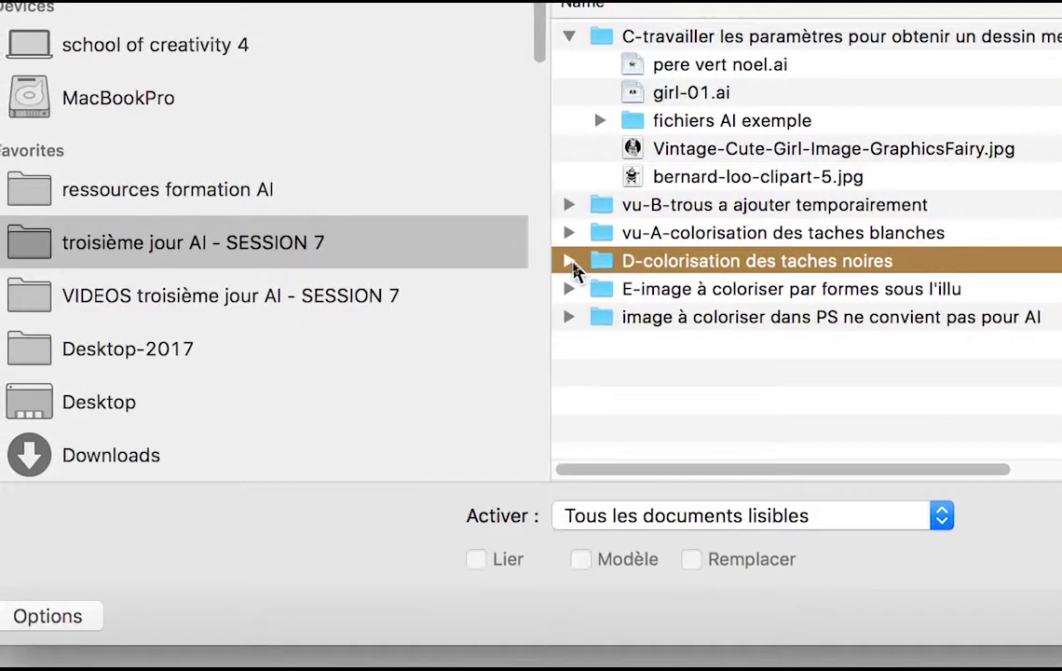
{"action": "left_click", "coordinate": [570, 263]}
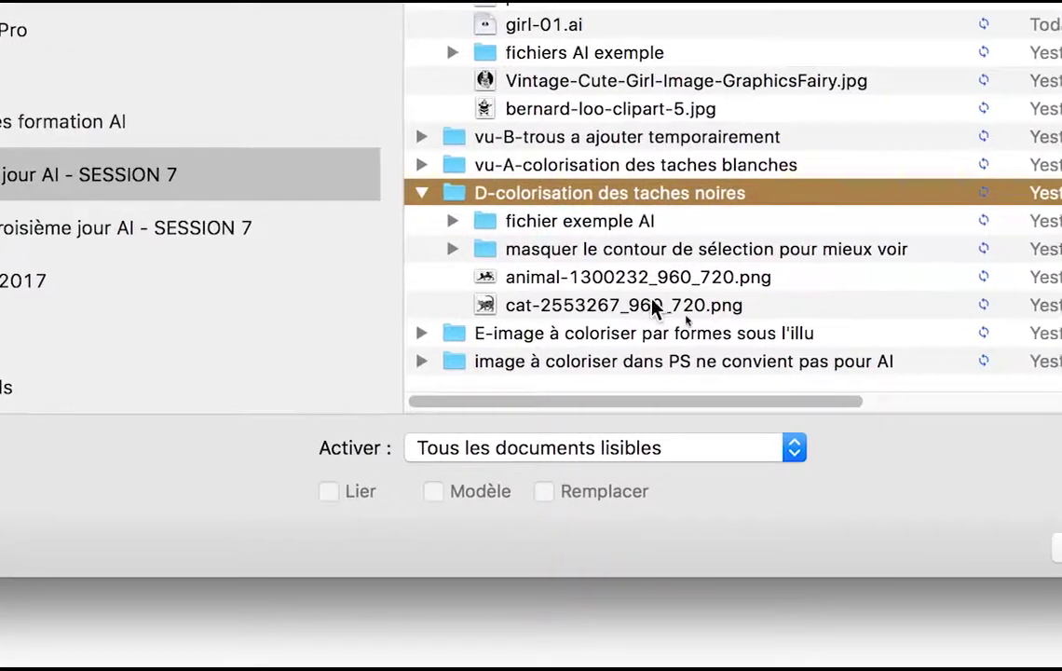
{"action": "left_click", "coordinate": [657, 306]}
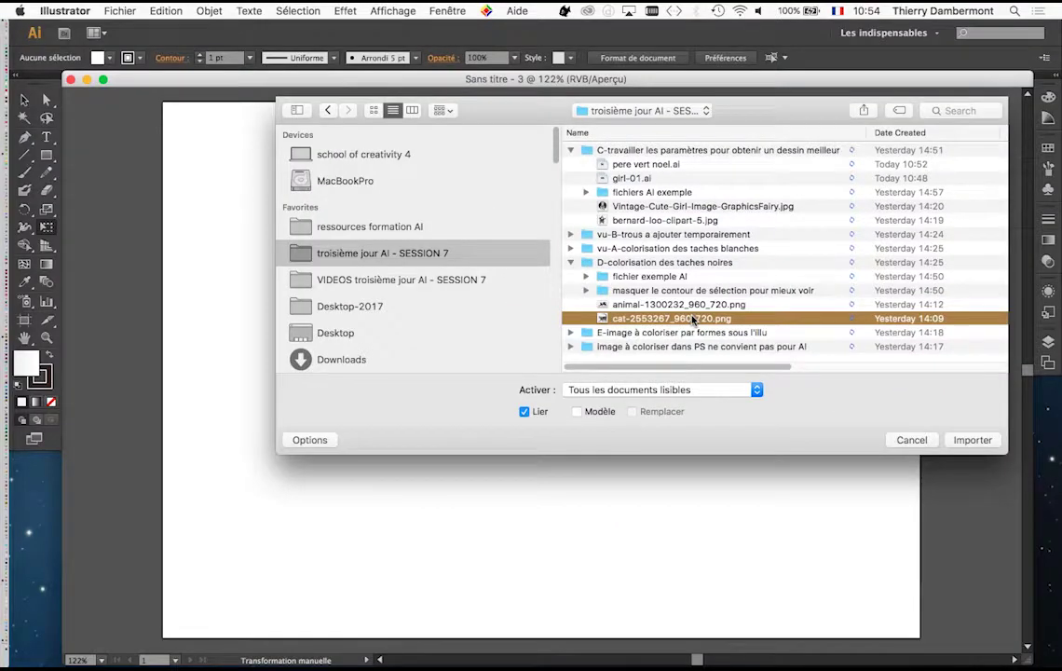
{"action": "left_click", "coordinate": [993, 440]}
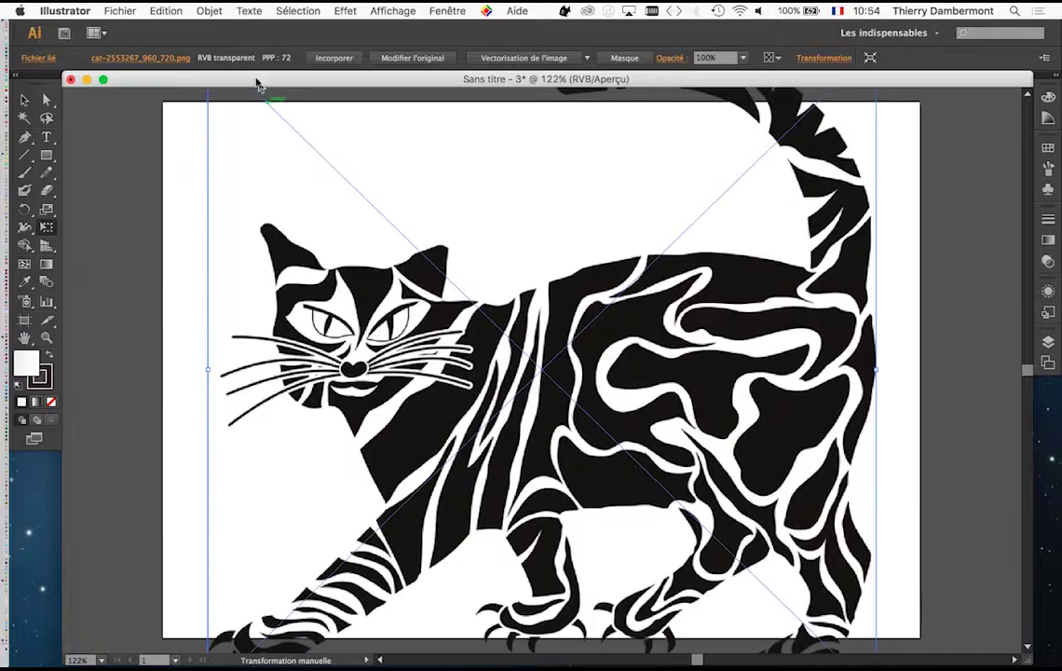
- Scale the cat image down proportionally about its centre with the Free Transform tool so it fits inside the artboard
{"action": "key", "text": "super+1"}
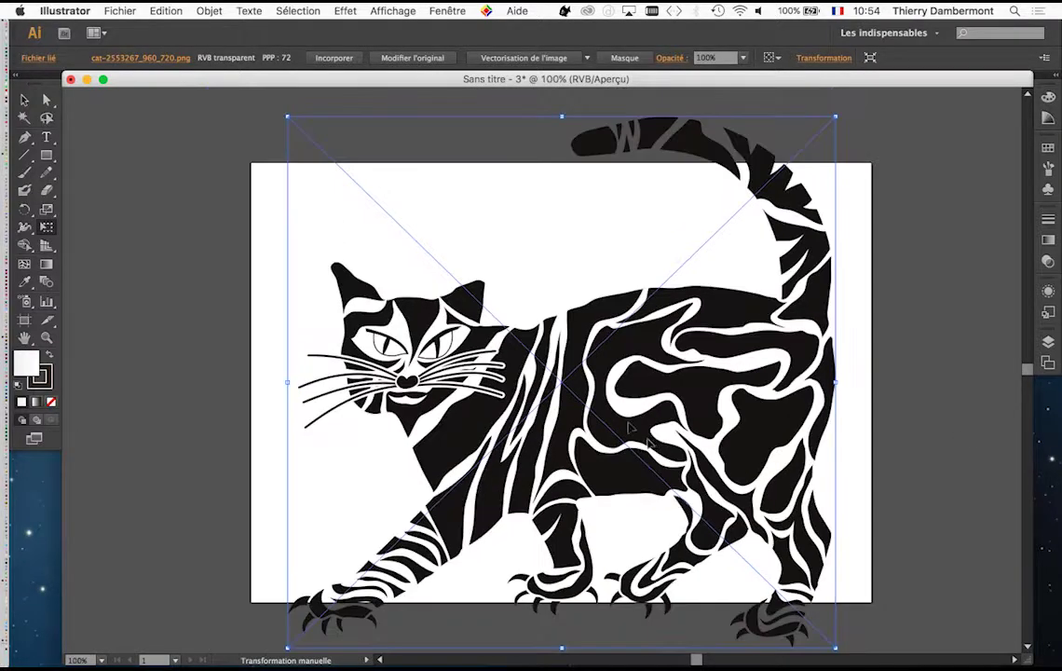
{"action": "left_click", "coordinate": [49, 229]}
{"action": "left_click_drag", "start_coordinate": [288, 116], "coordinate": [347, 173]}
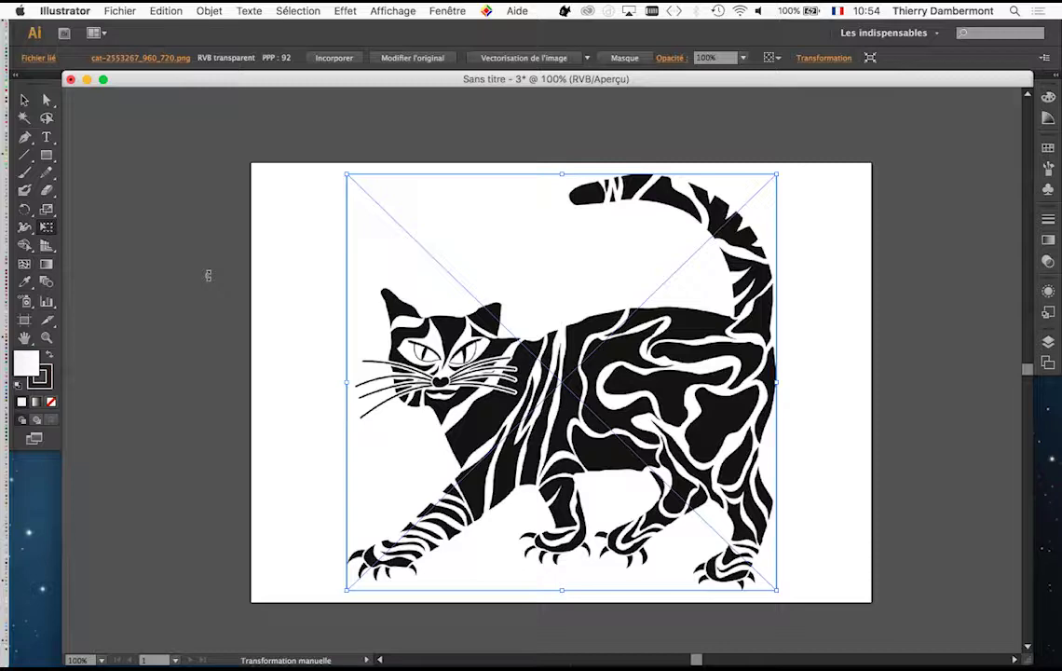
- Trace the cat image in black and white with Image Trace, turning on the preview and ignoring white
{"action": "left_click", "coordinate": [447, 10]}
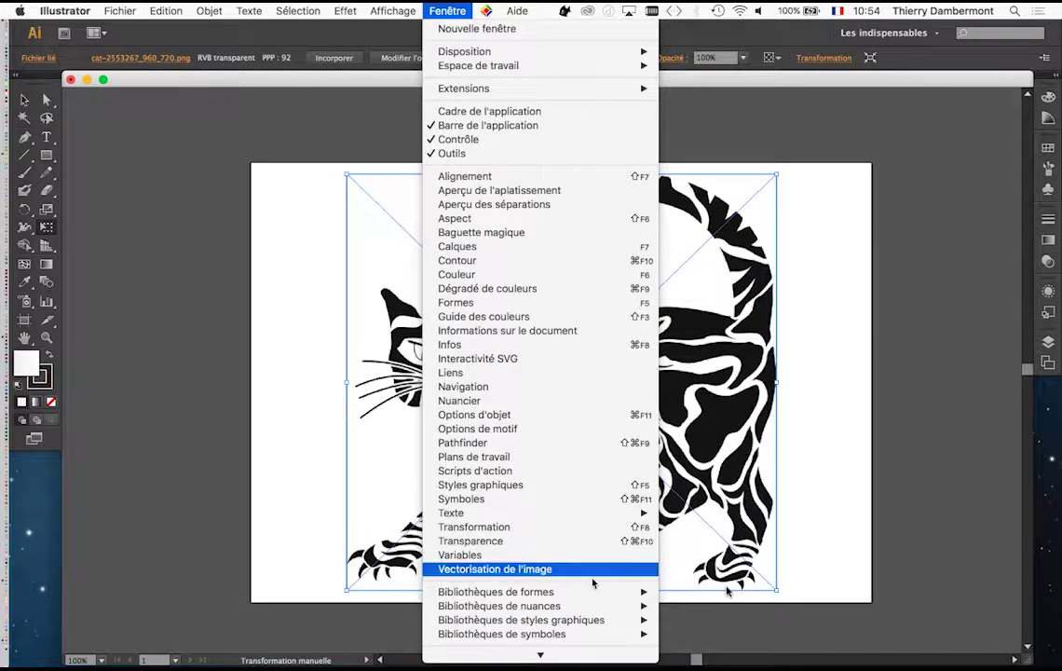
{"action": "left_click", "coordinate": [548, 568]}
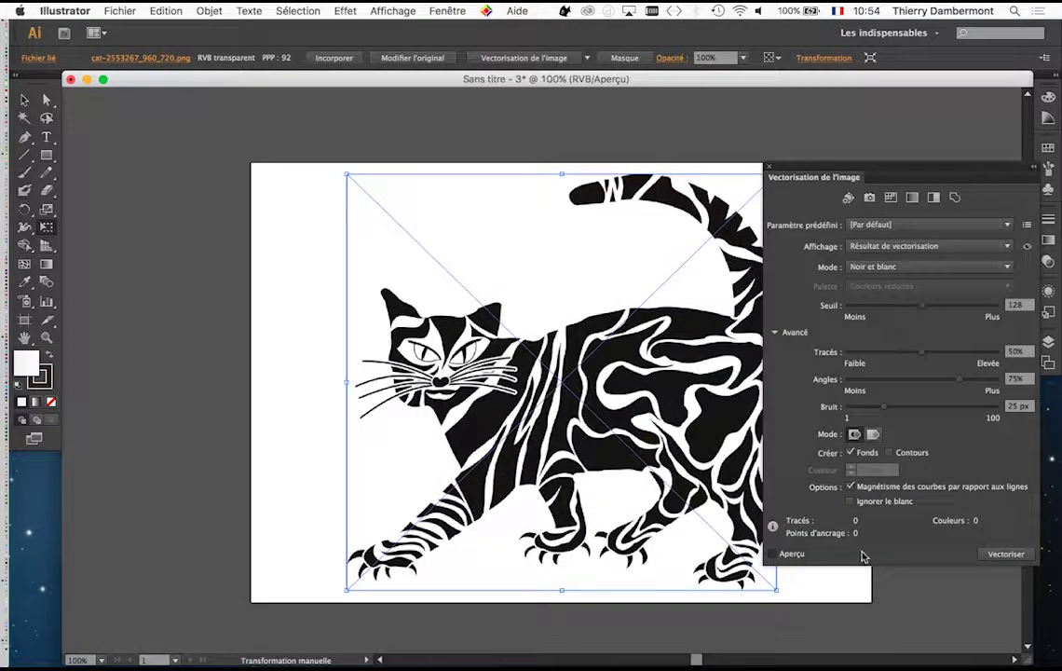
{"action": "left_click", "coordinate": [772, 553]}
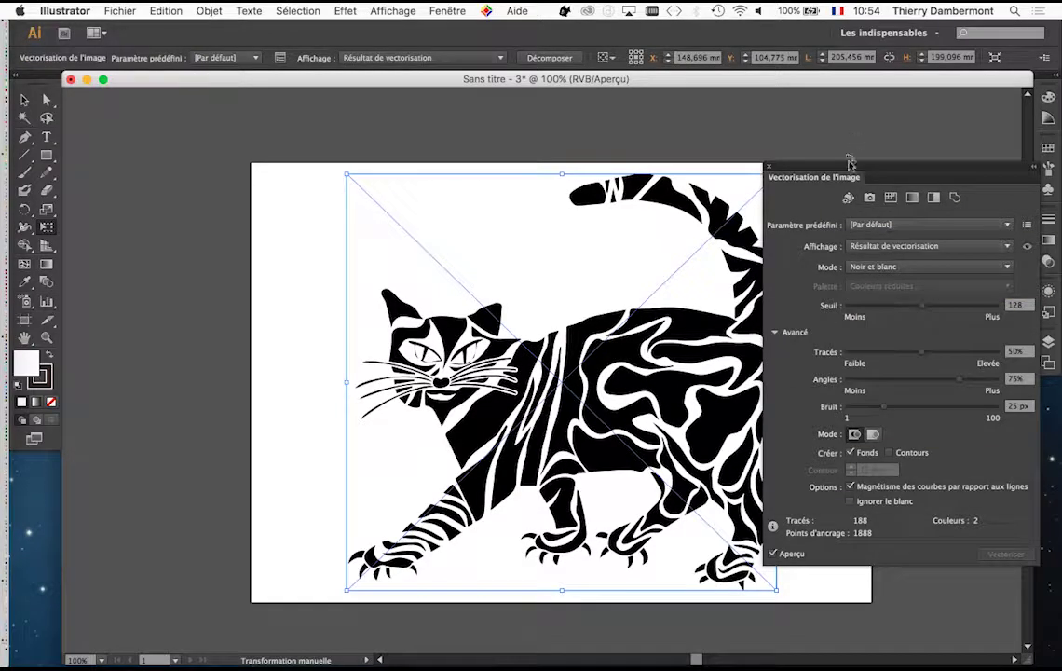
{"action": "left_click_drag", "start_coordinate": [773, 167], "coordinate": [827, 125]}
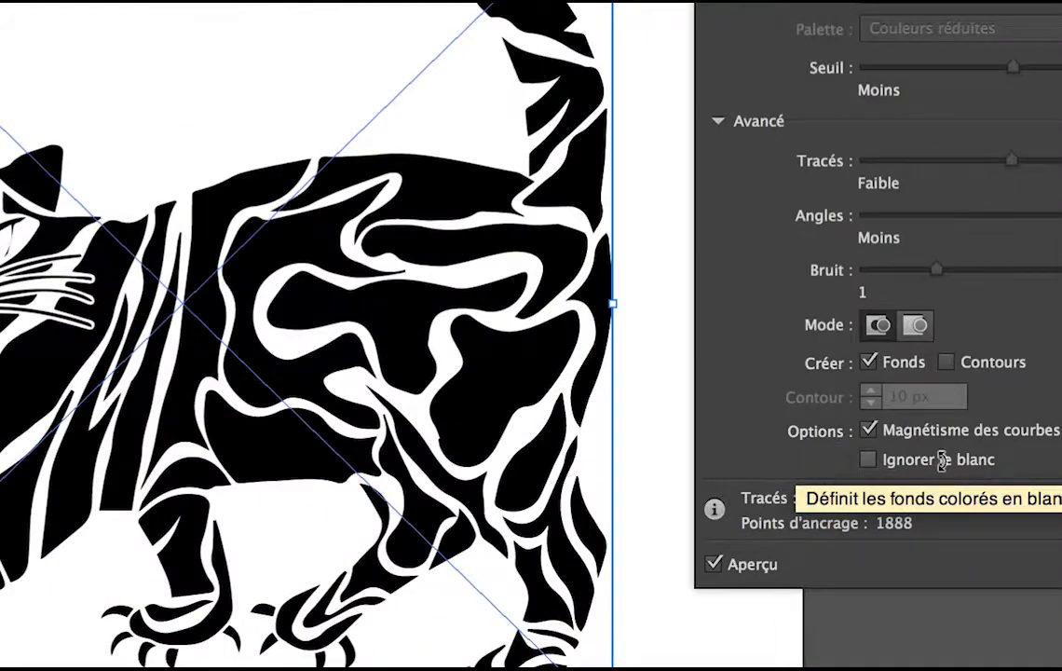
{"action": "left_click", "coordinate": [940, 463]}
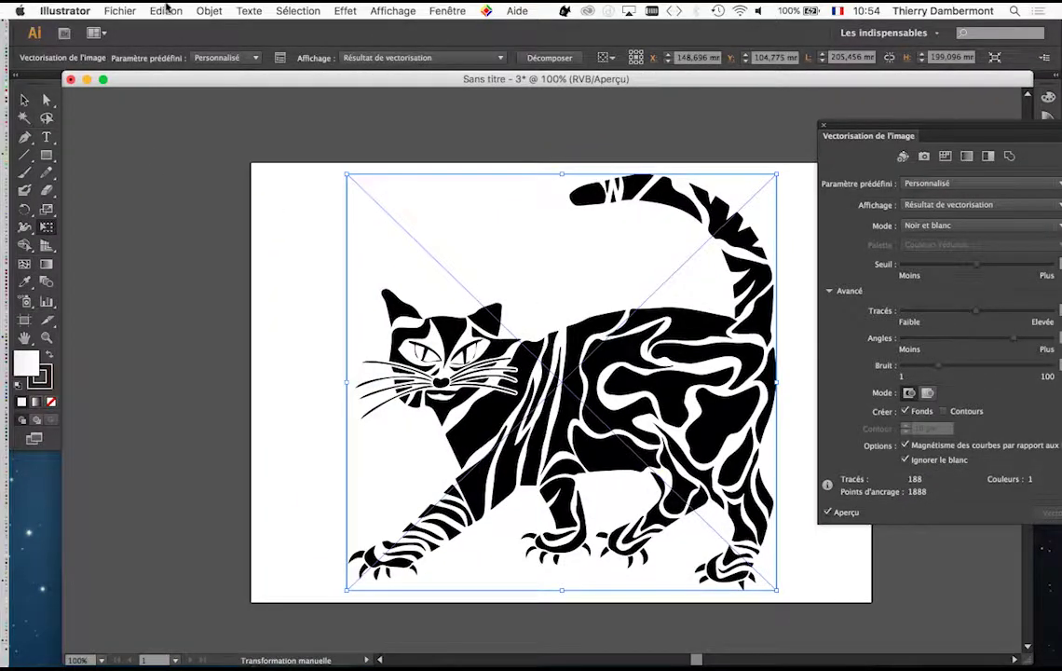
- Expand the traced cat into editable vector paths
{"action": "left_click", "coordinate": [209, 10]}
{"action": "mouse_move", "coordinate": [288, 373]}
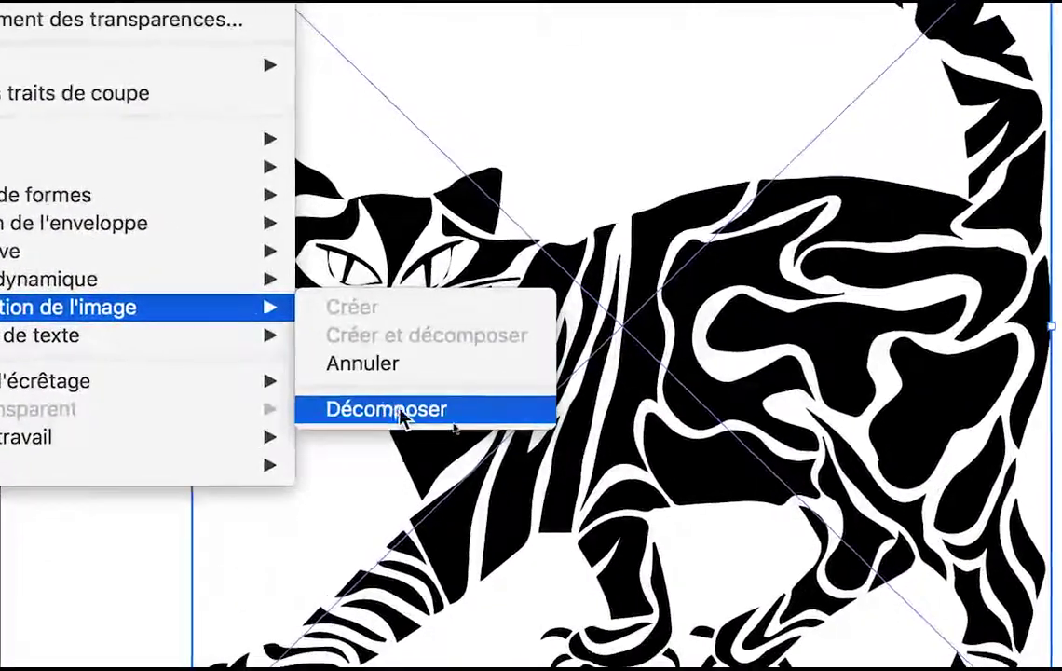
{"action": "left_click", "coordinate": [595, 472]}
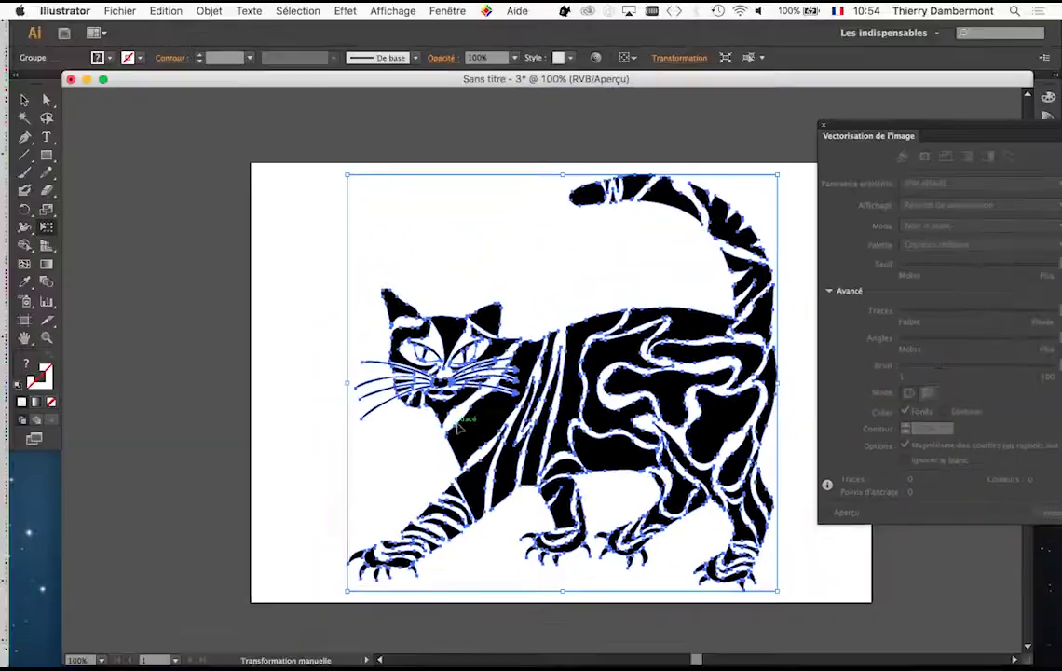
- Check the cat's empty areas against the transparency grid, and hide the grid again
{"action": "left_click_drag", "start_coordinate": [396, 407], "coordinate": [290, 389]}
{"action": "left_click", "coordinate": [392, 10]}
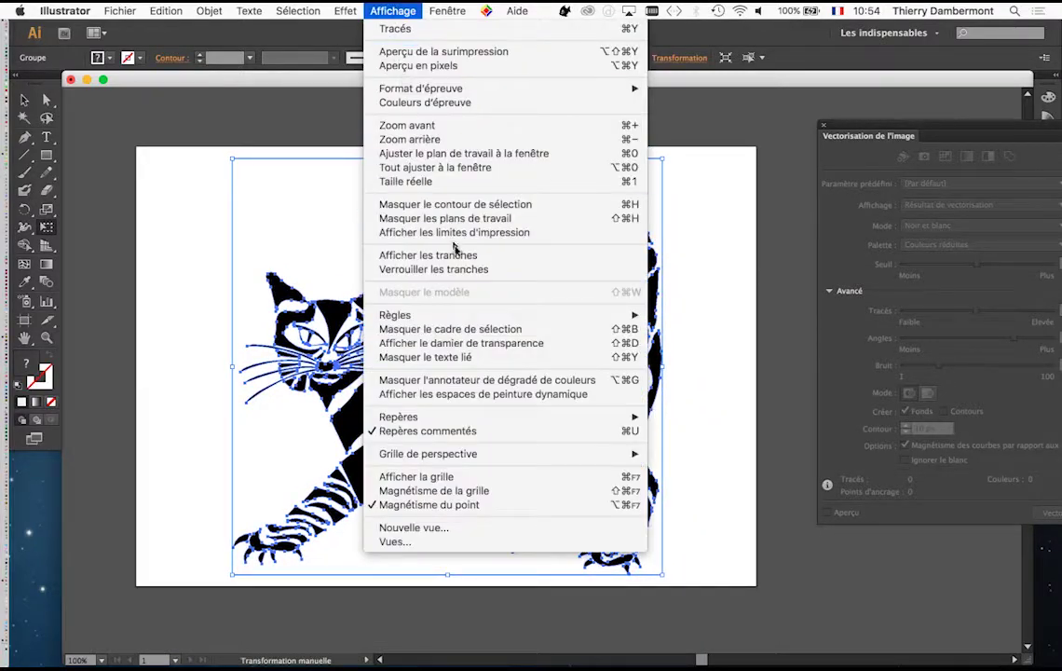
{"action": "left_click", "coordinate": [504, 345]}
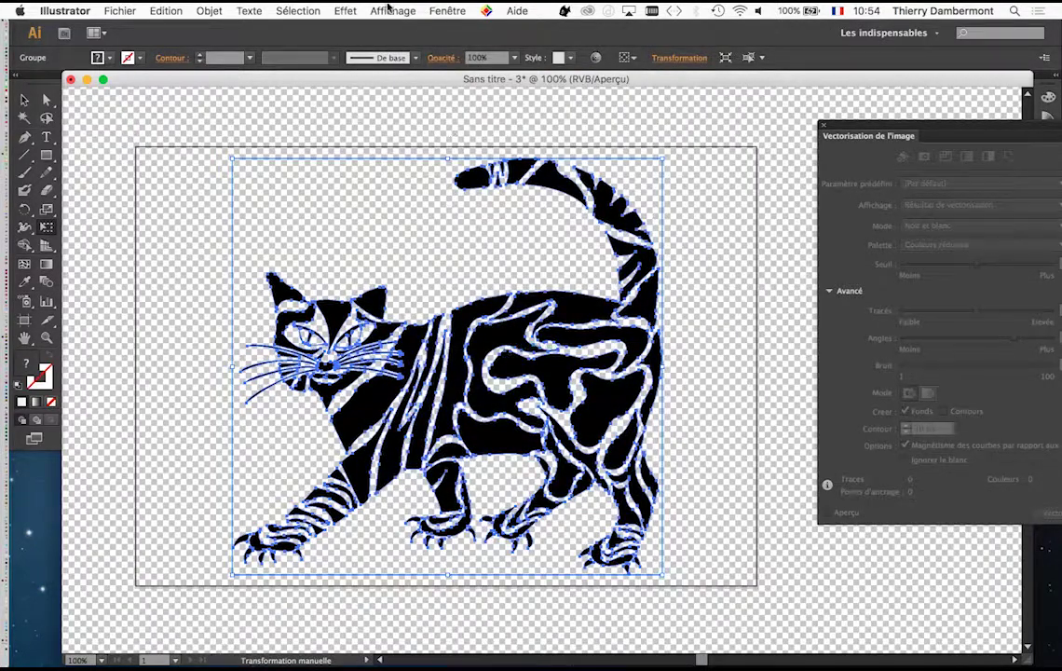
{"action": "left_click", "coordinate": [392, 10]}
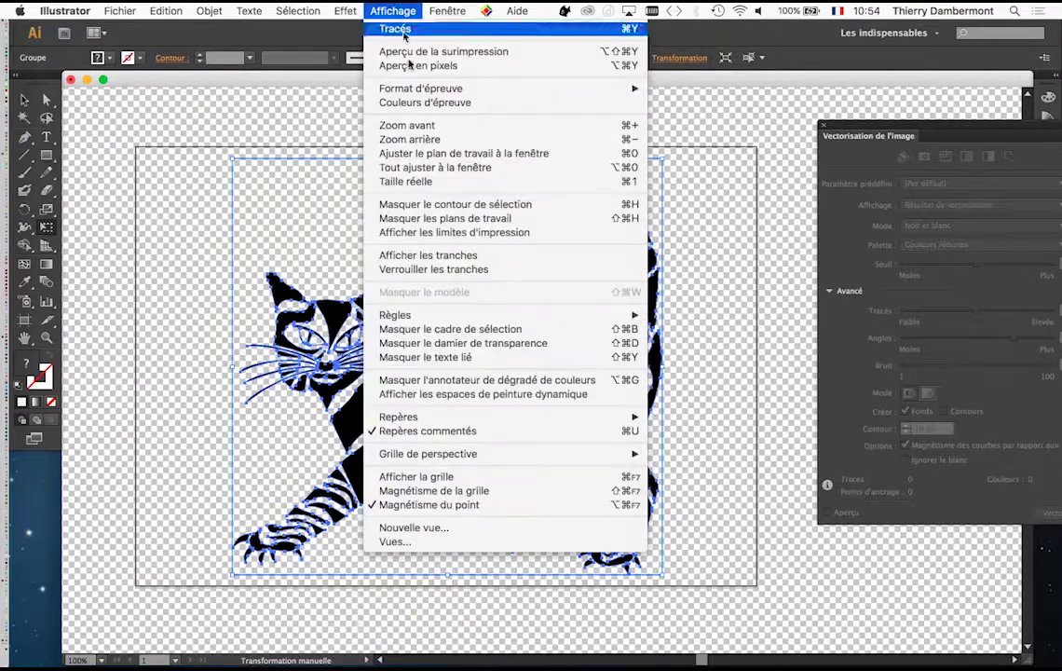
{"action": "left_click", "coordinate": [476, 345]}
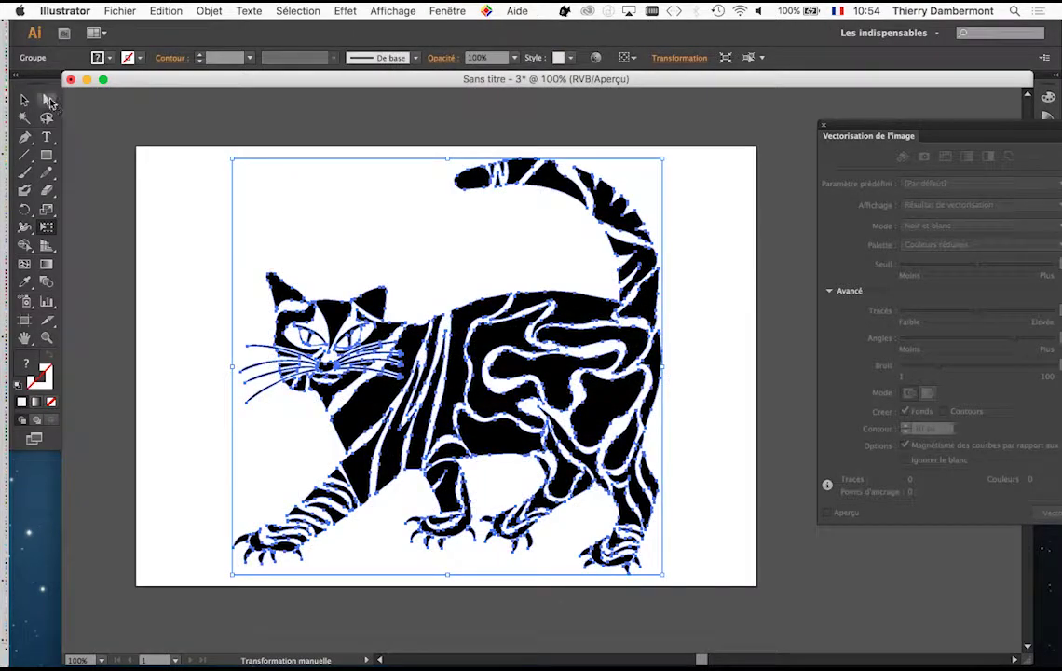
- Delete the rectangular path framing the cat while in outline view, and return to the normal preview
{"action": "left_click", "coordinate": [392, 10]}
{"action": "left_click", "coordinate": [406, 31]}
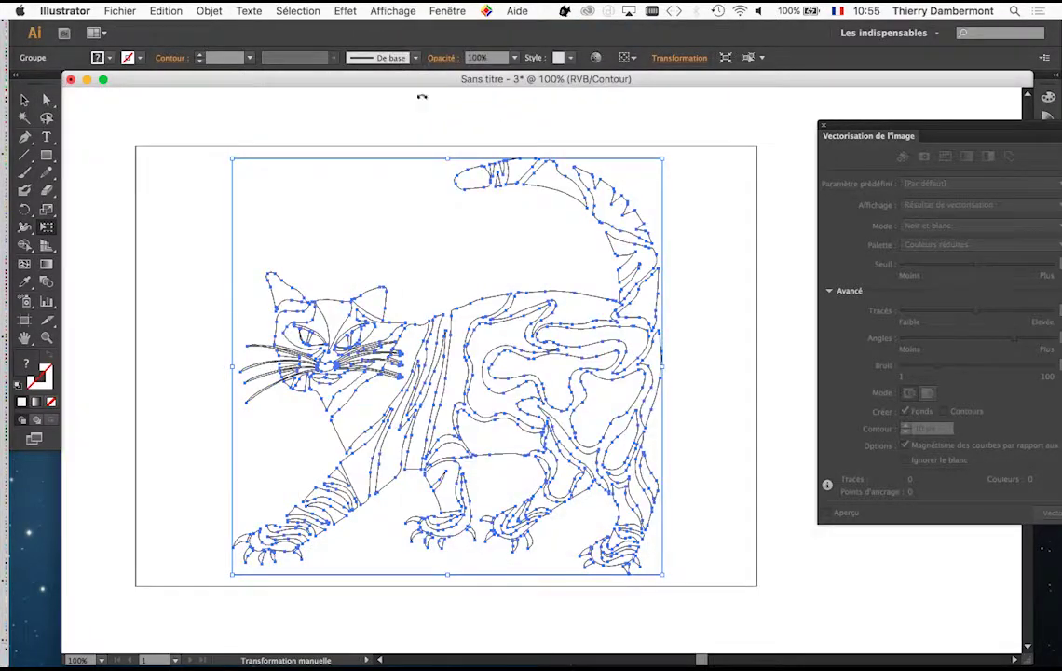
{"action": "left_click", "coordinate": [47, 100]}
{"action": "left_click", "coordinate": [183, 183]}
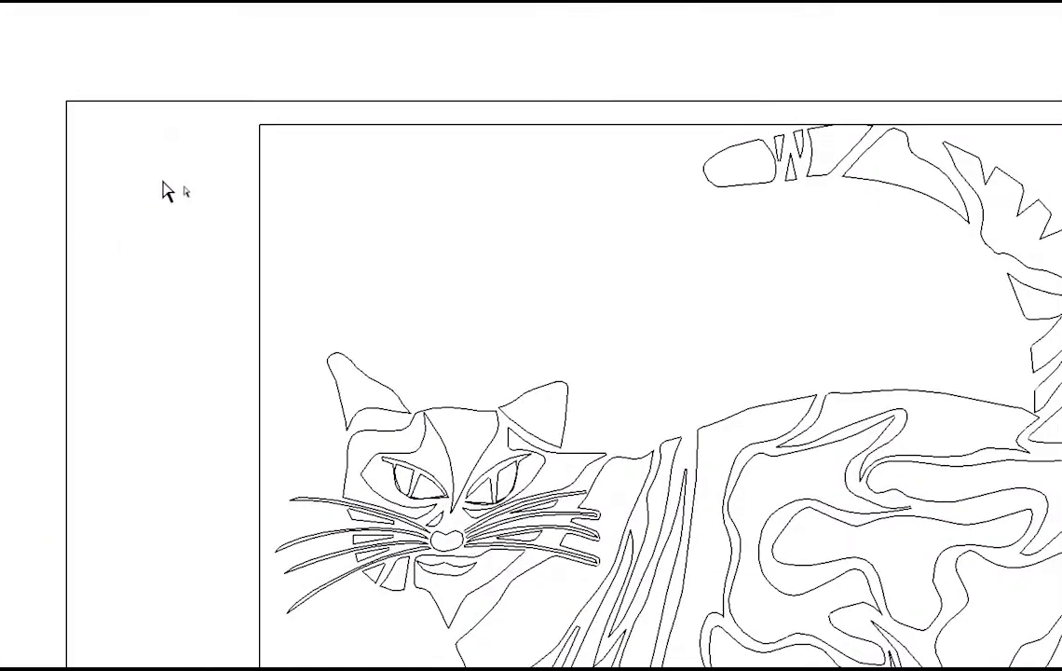
{"action": "left_click", "coordinate": [195, 182]}
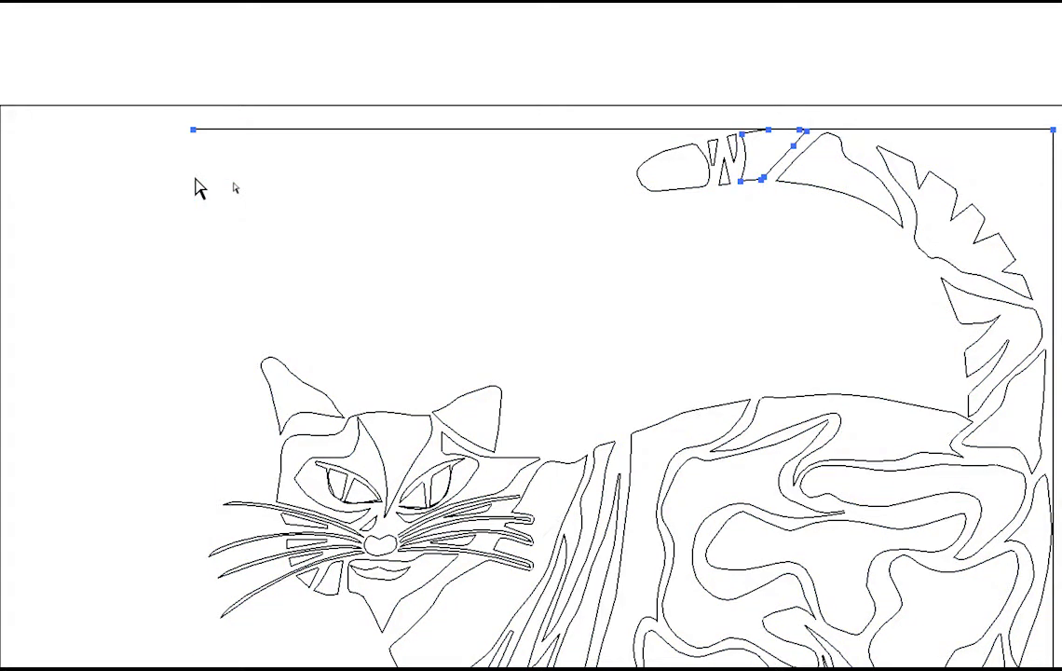
{"action": "left_click", "coordinate": [198, 186]}
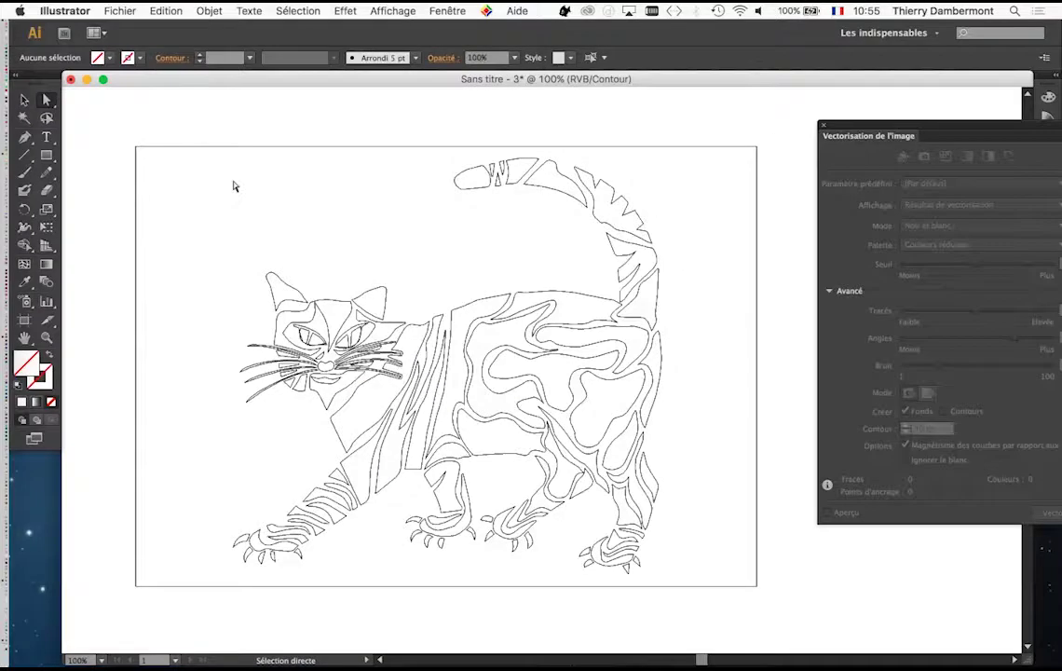
{"action": "left_click", "coordinate": [377, 11]}
{"action": "left_click", "coordinate": [391, 29]}
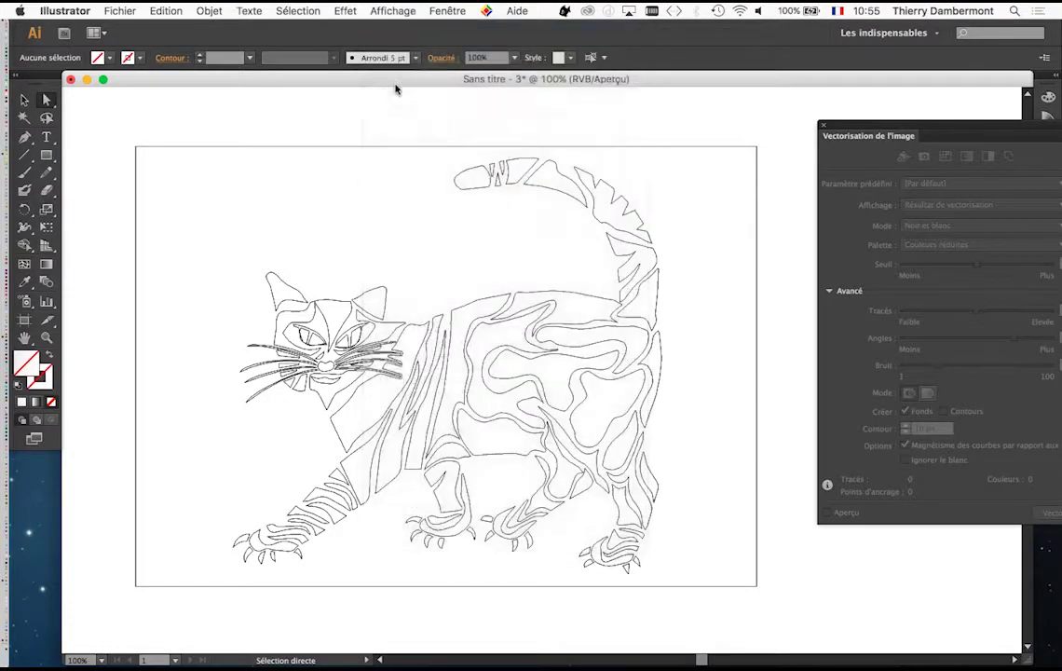
- Save the document as chat-01.ai in the "D-colorisation des taches noires" folder, in Adobe Illustrator format with the Illustrator CS6 version
{"action": "left_click", "coordinate": [119, 10]}
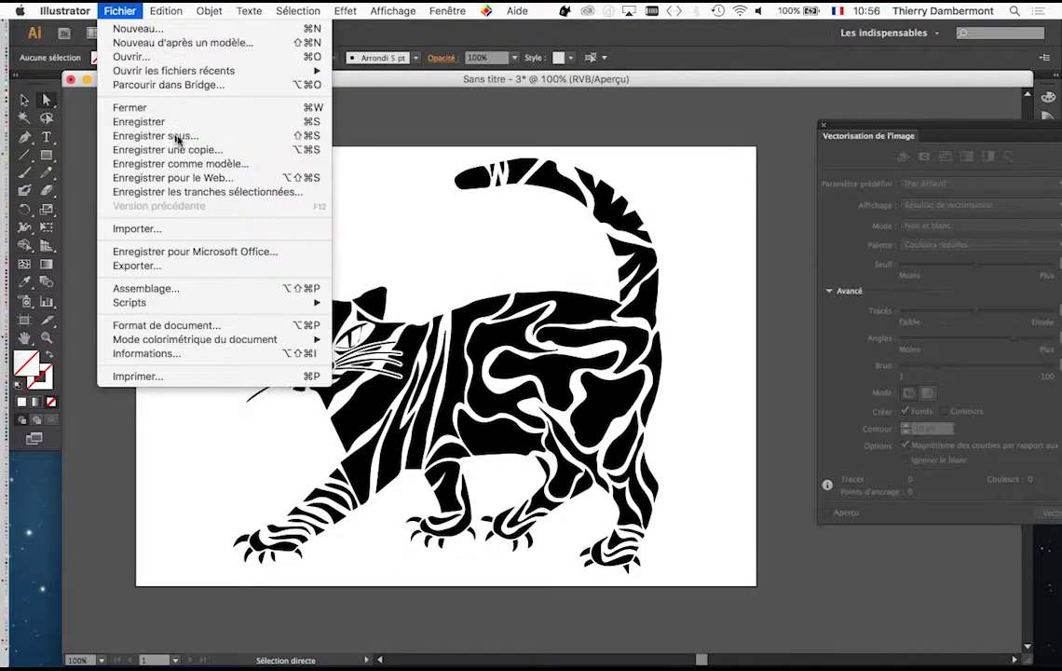
{"action": "left_click", "coordinate": [177, 140]}
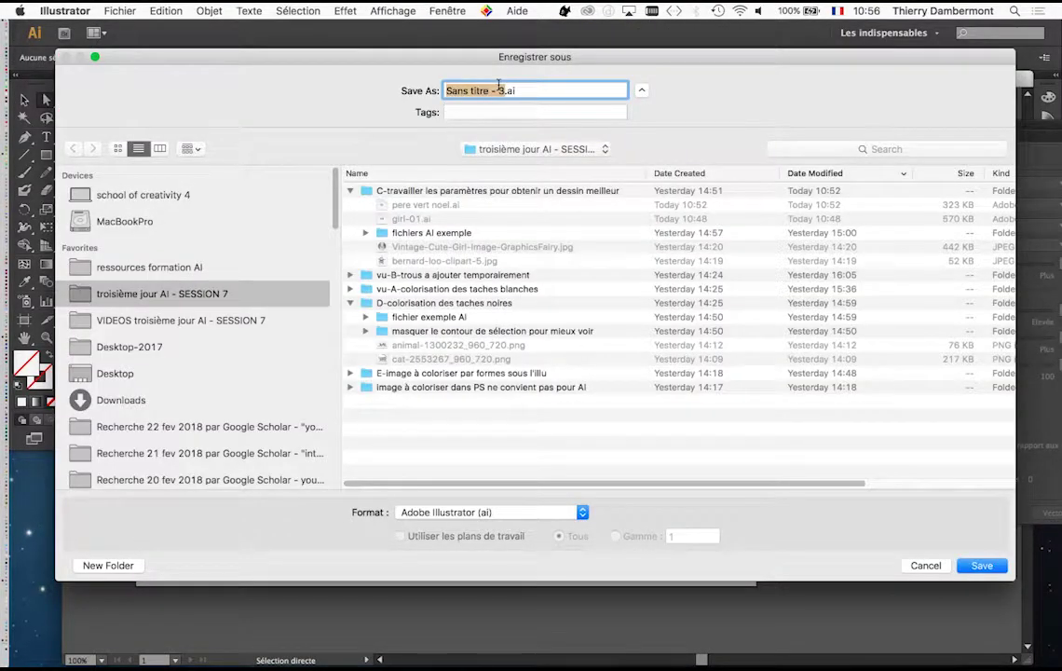
{"action": "left_click", "coordinate": [350, 191]}
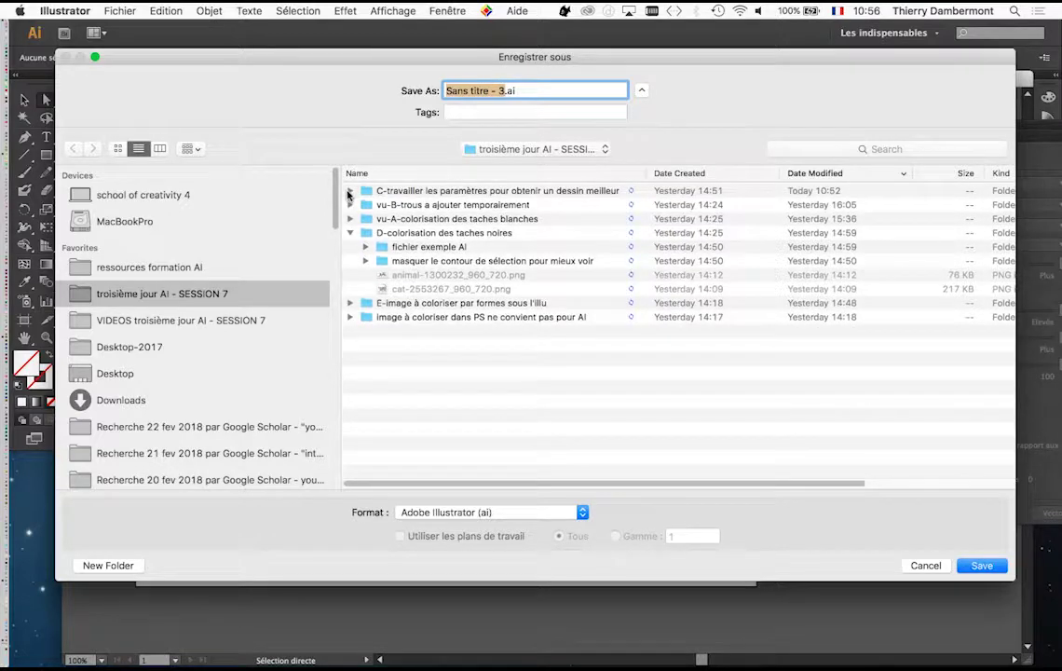
{"action": "left_click", "coordinate": [508, 233]}
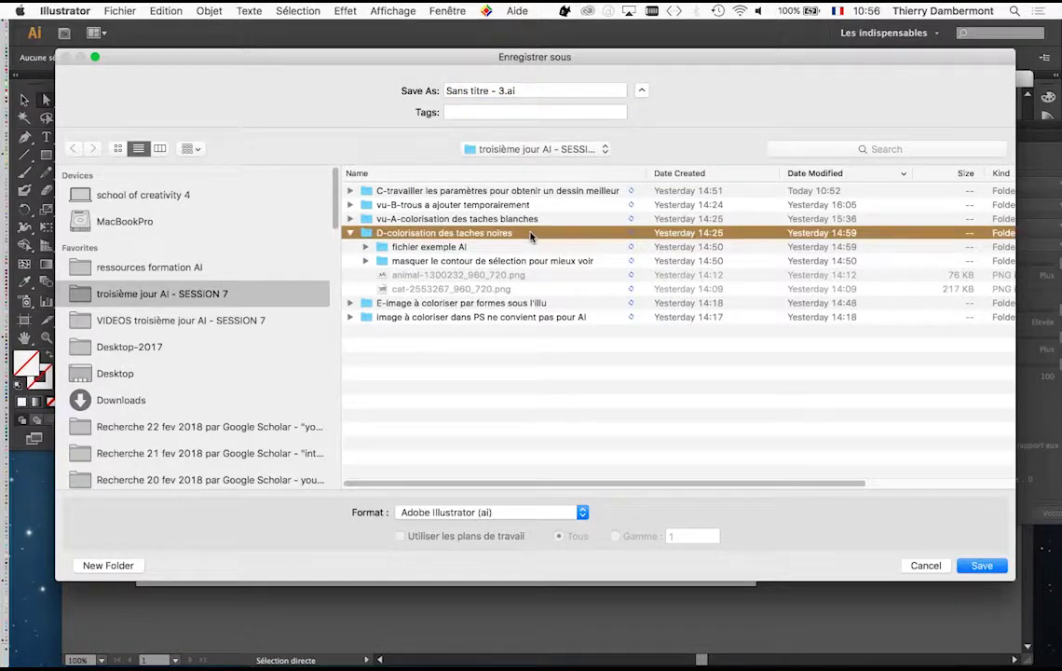
{"action": "double_click", "coordinate": [530, 233]}
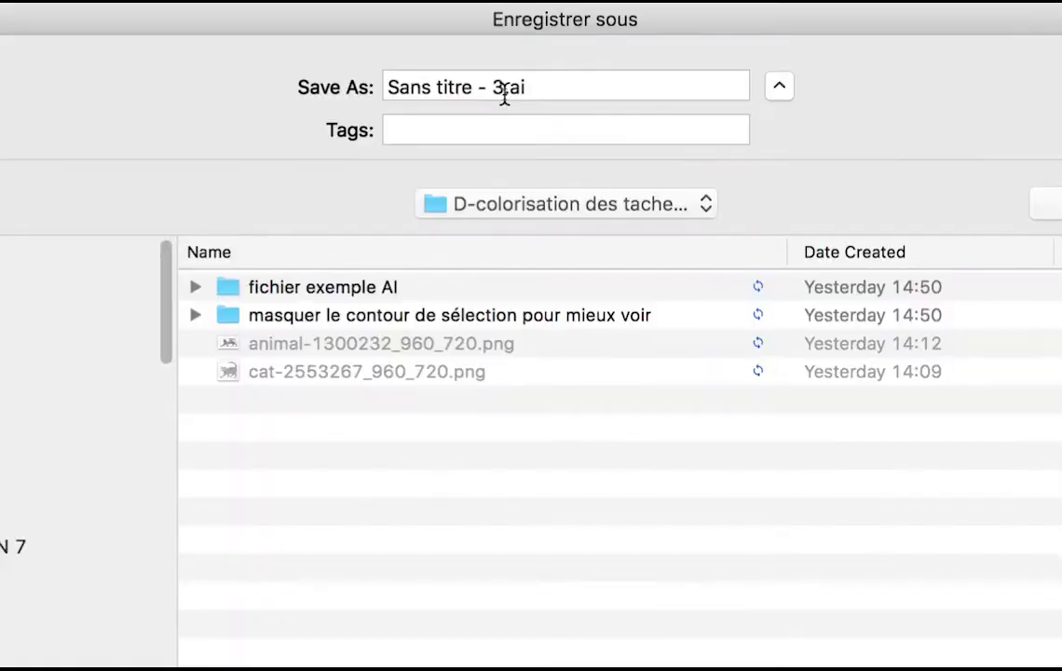
{"action": "left_click", "coordinate": [503, 90]}
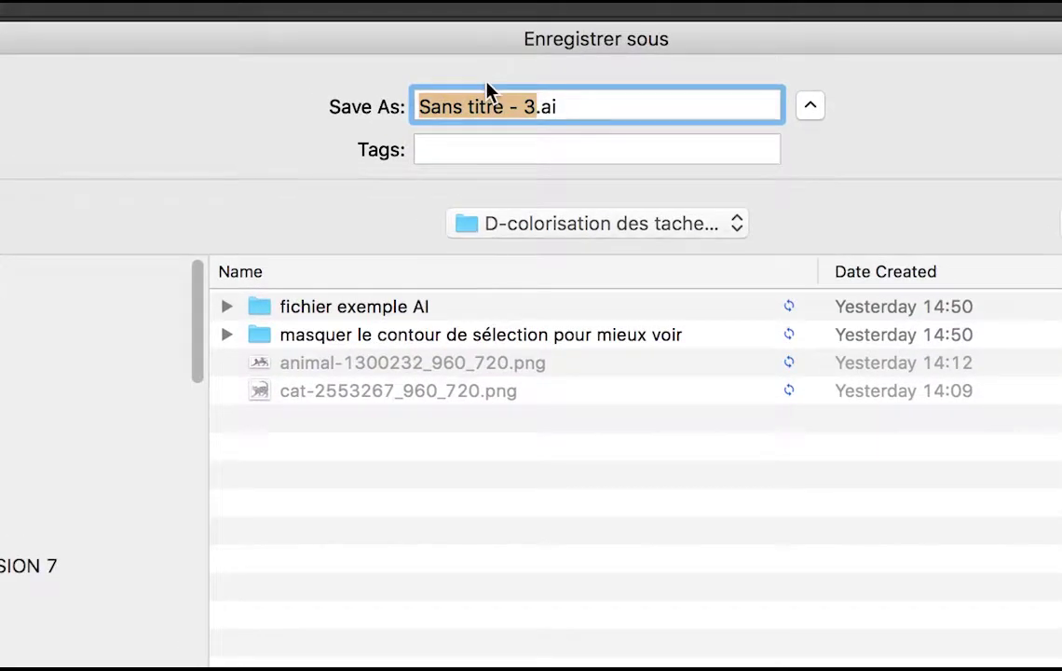
{"action": "type", "text": "chat-01"}
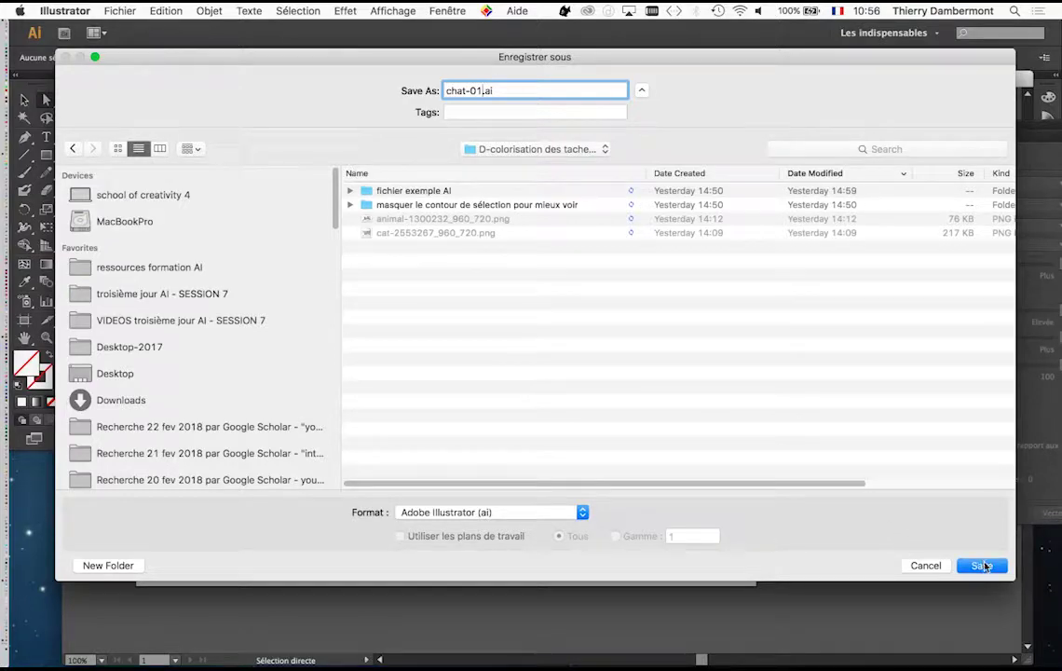
{"action": "left_click", "coordinate": [983, 565]}
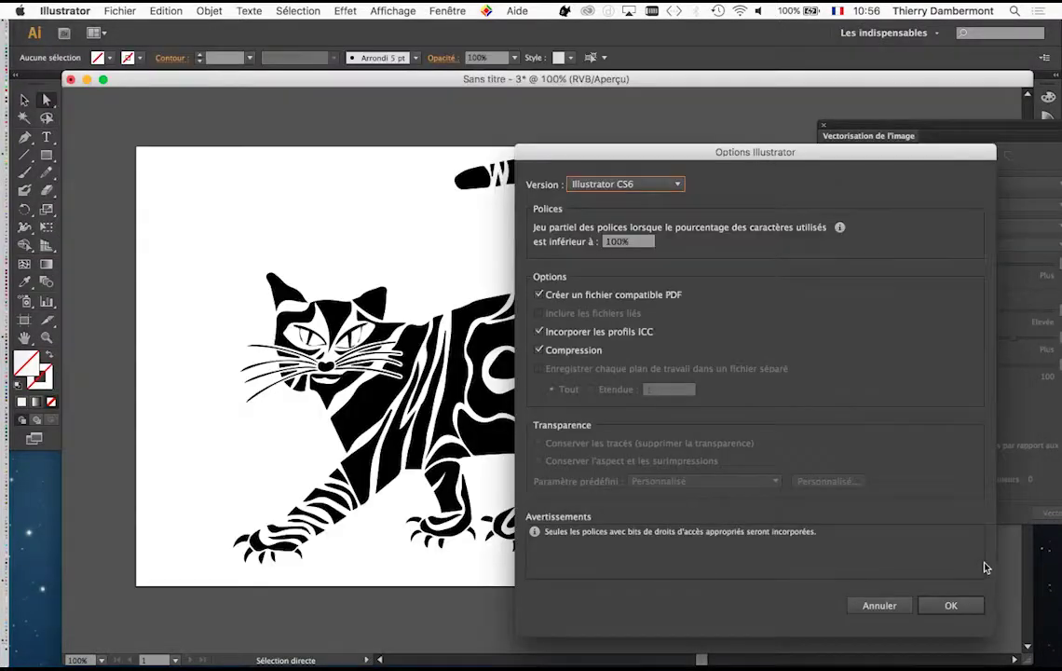
{"action": "left_click", "coordinate": [952, 605]}
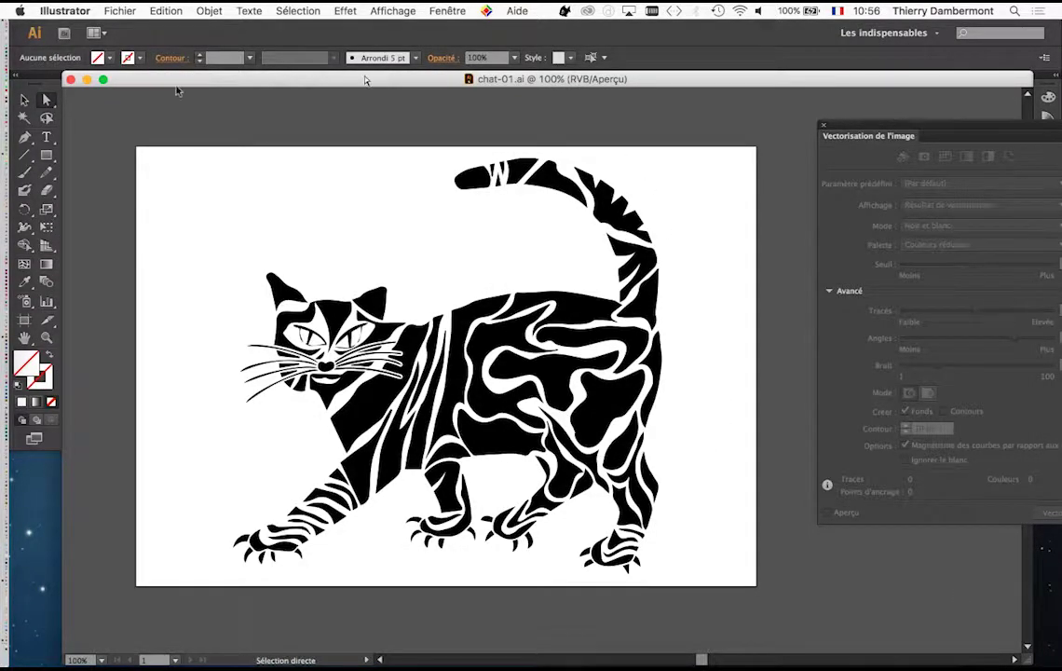
- Save the document as chat-01.pdf in Adobe PDF format with the [Illustrator par défaut] preset, keeping the Illustrator editing functions
{"action": "left_click", "coordinate": [121, 10]}
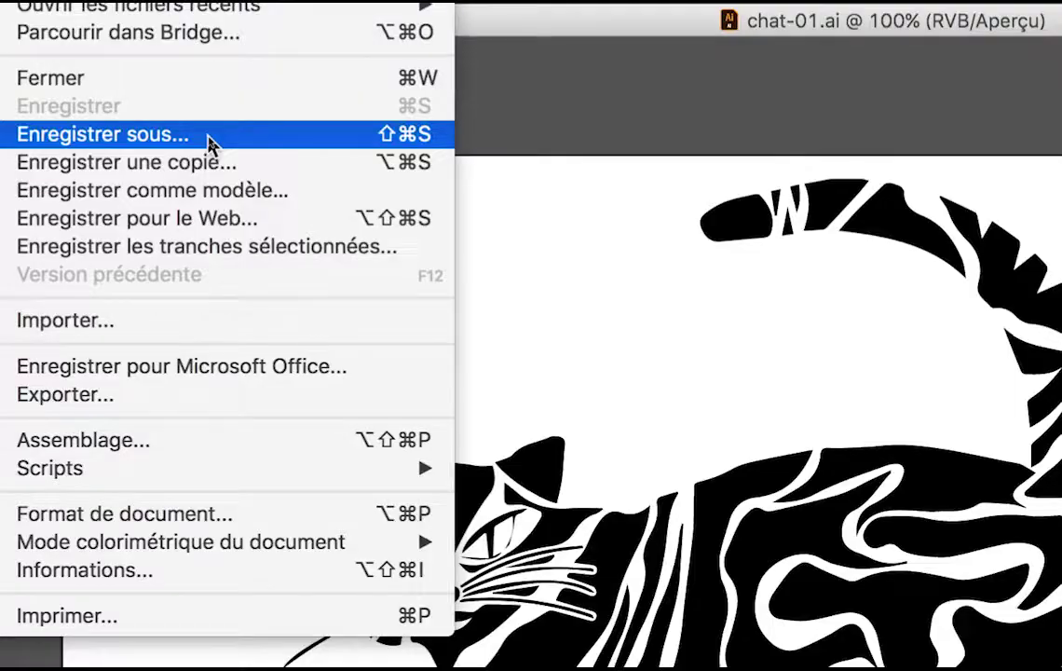
{"action": "left_click", "coordinate": [209, 140]}
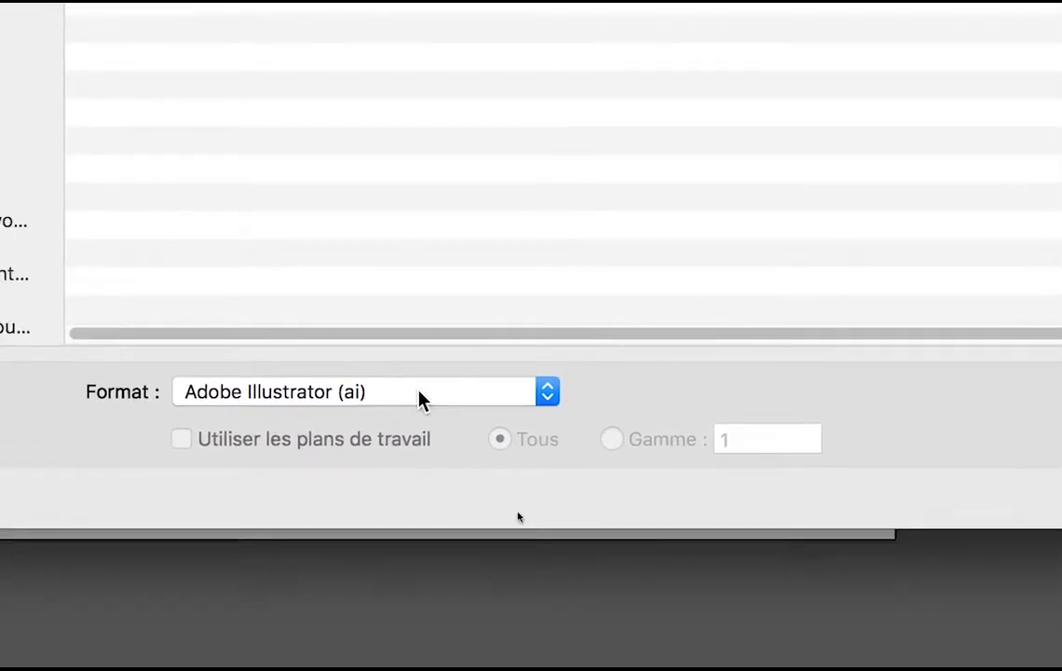
{"action": "left_click", "coordinate": [419, 399]}
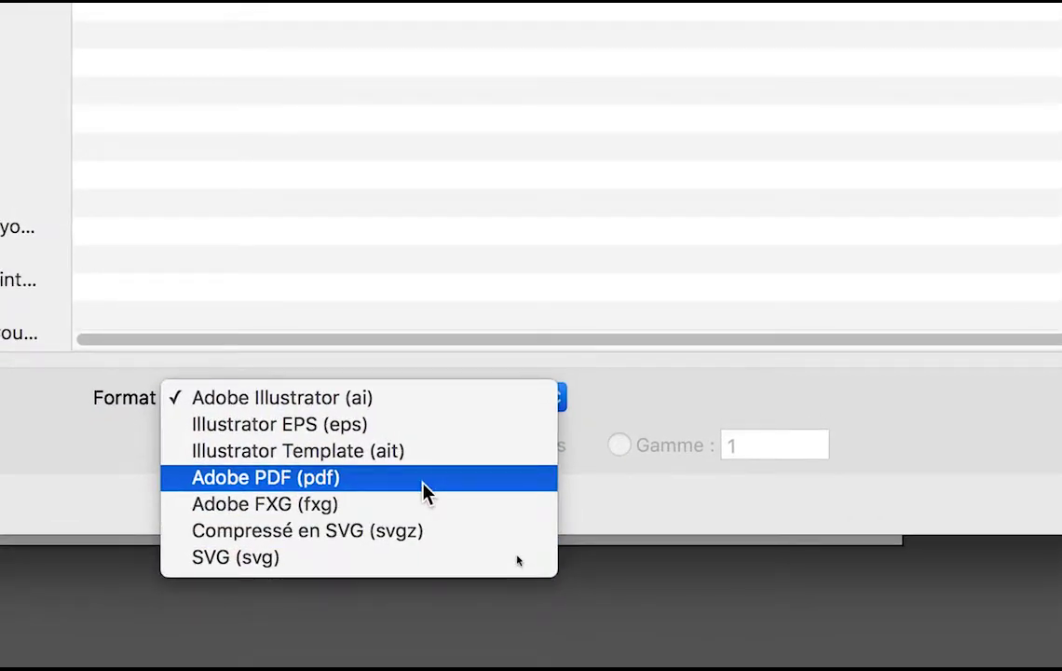
{"action": "left_click", "coordinate": [424, 485]}
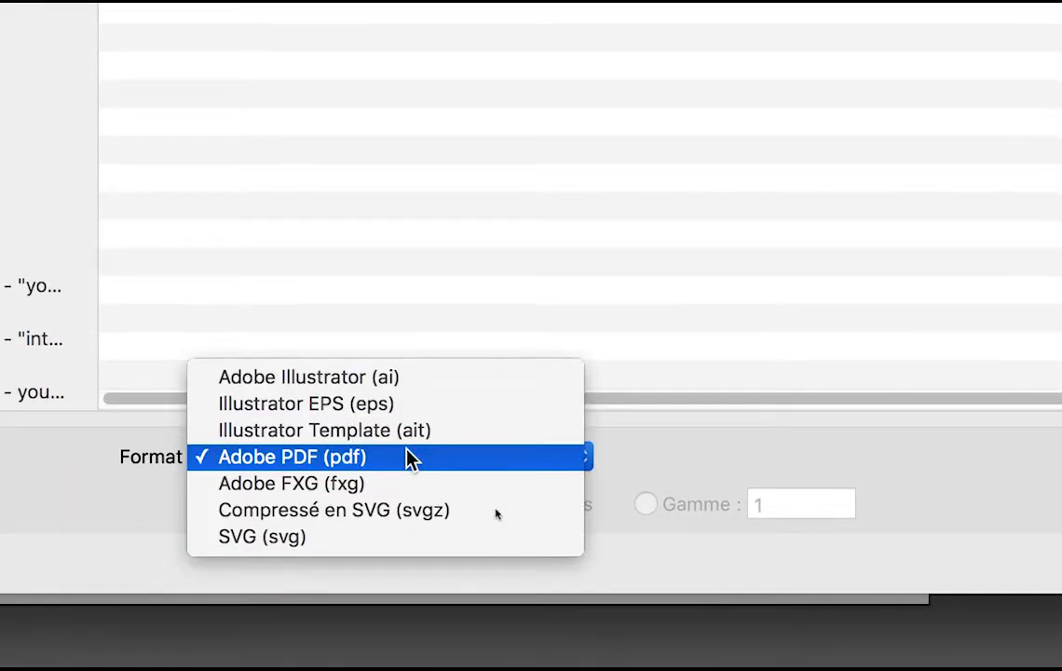
{"action": "left_click", "coordinate": [408, 454]}
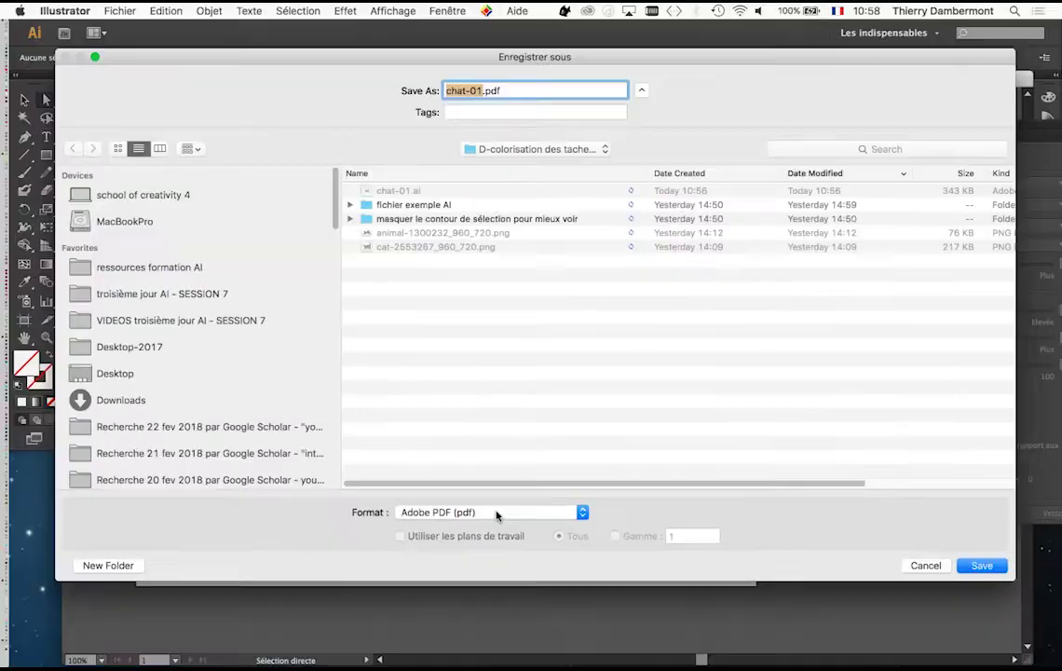
{"action": "left_click", "coordinate": [978, 566]}
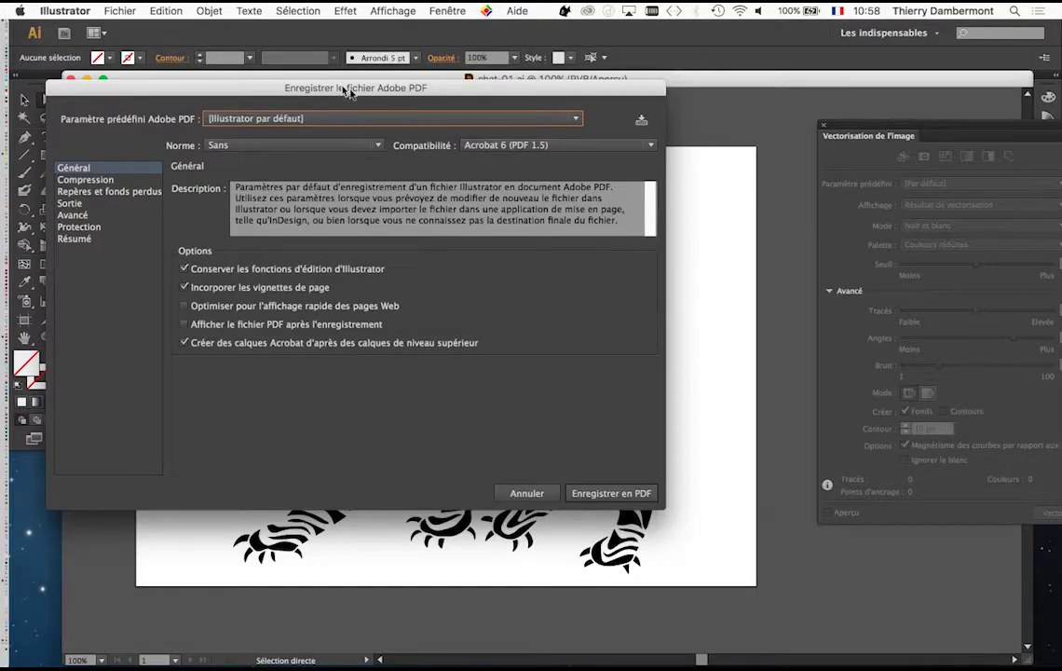
{"action": "left_click_drag", "start_coordinate": [348, 90], "coordinate": [501, 126]}
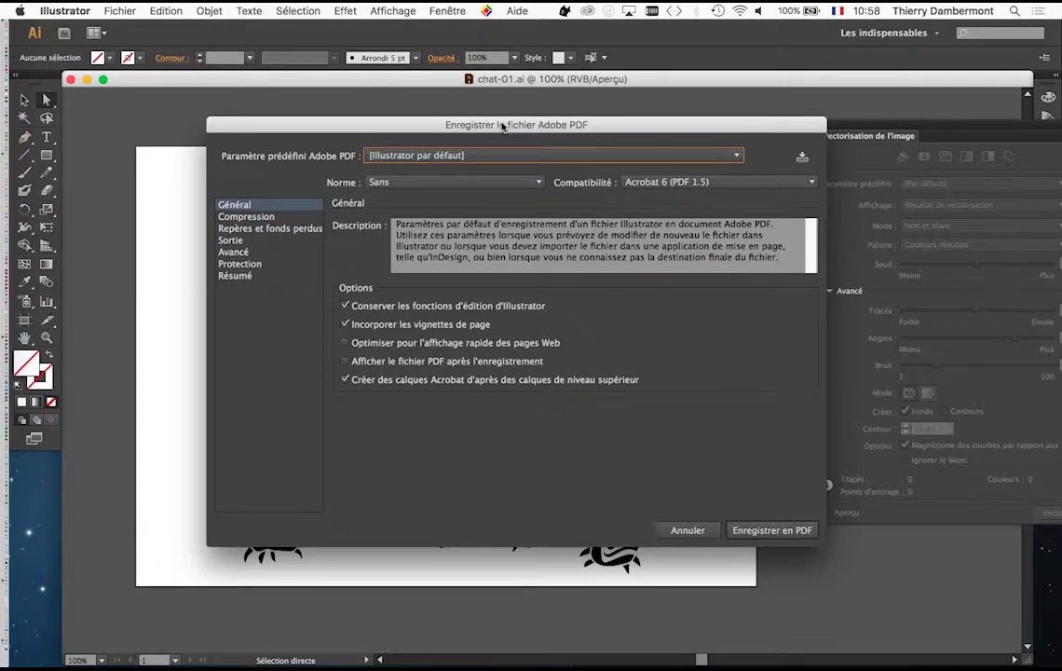
{"action": "key", "text": "alt"}
{"action": "key", "text": "alt"}
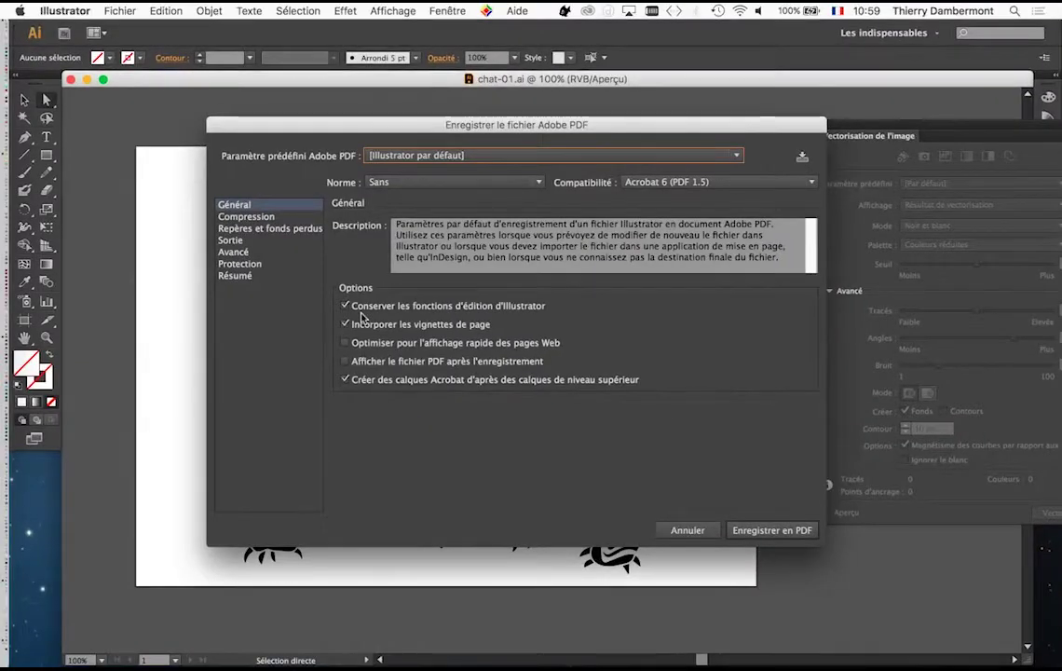
{"action": "left_click", "coordinate": [789, 532]}
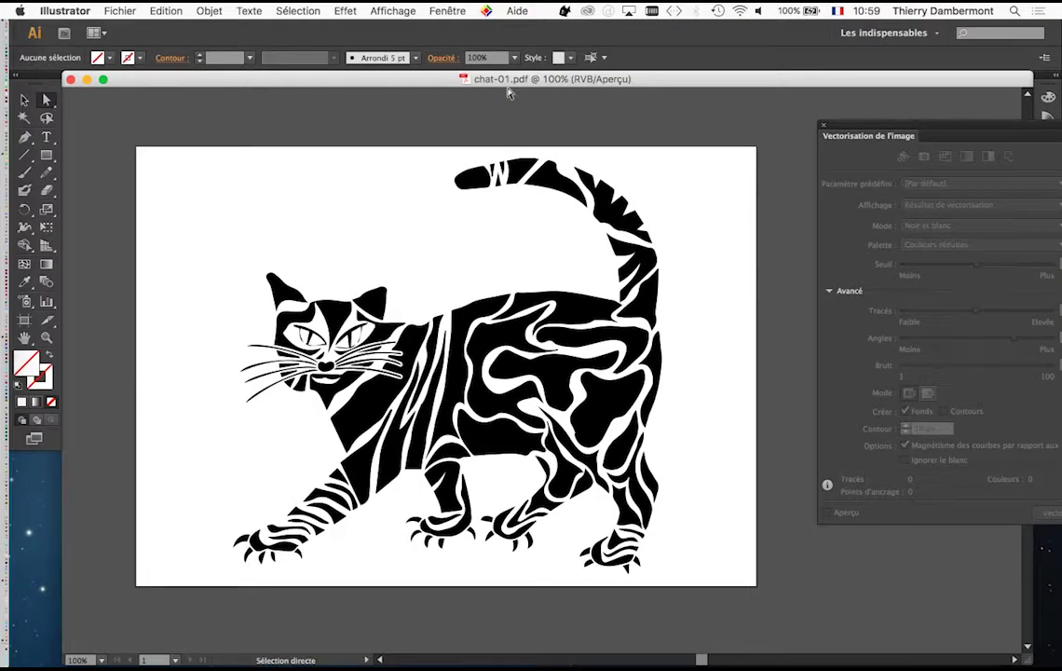
- Start an export of the cat document and examine which file formats are available for it
{"action": "left_click", "coordinate": [119, 11]}
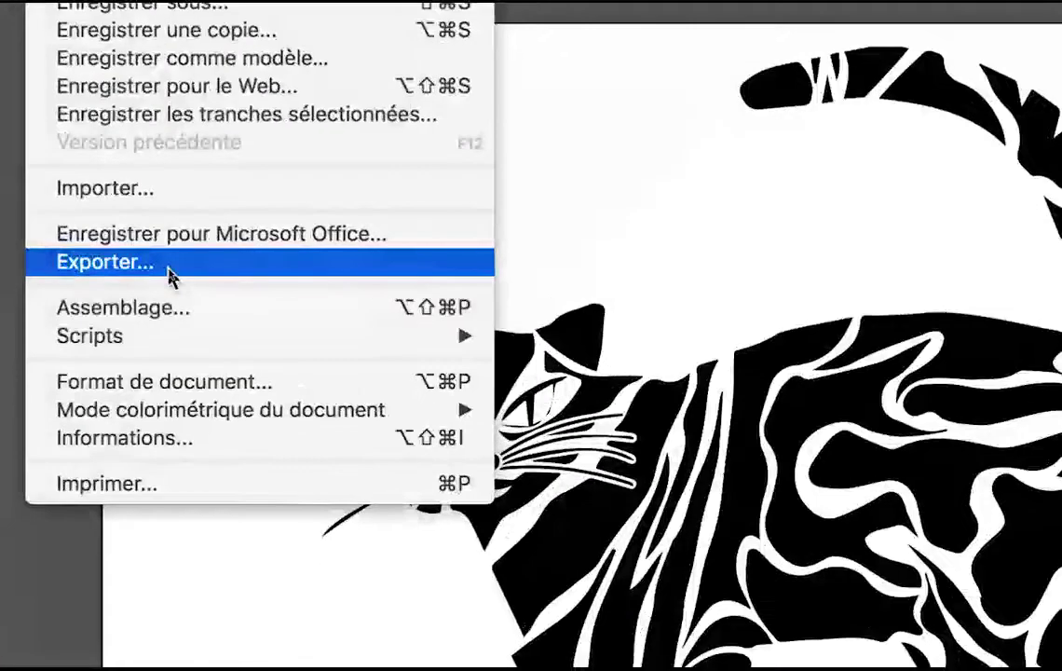
{"action": "left_click", "coordinate": [171, 265]}
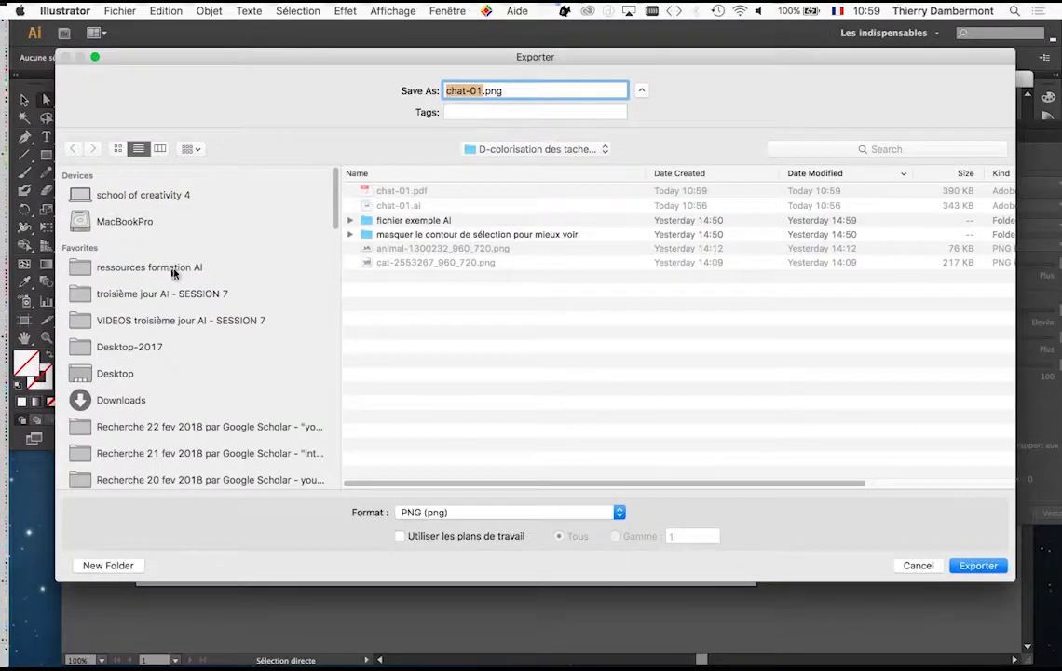
{"action": "left_click", "coordinate": [486, 512]}
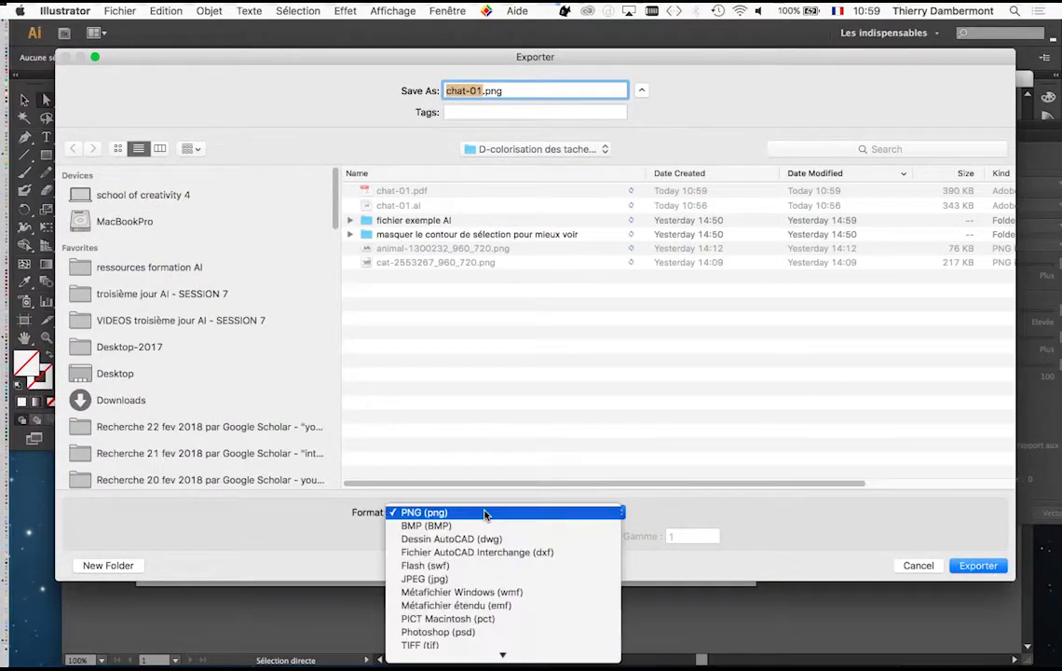
{"action": "left_click", "coordinate": [897, 512]}
{"action": "left_click_drag", "start_coordinate": [1013, 578], "coordinate": [833, 303]}
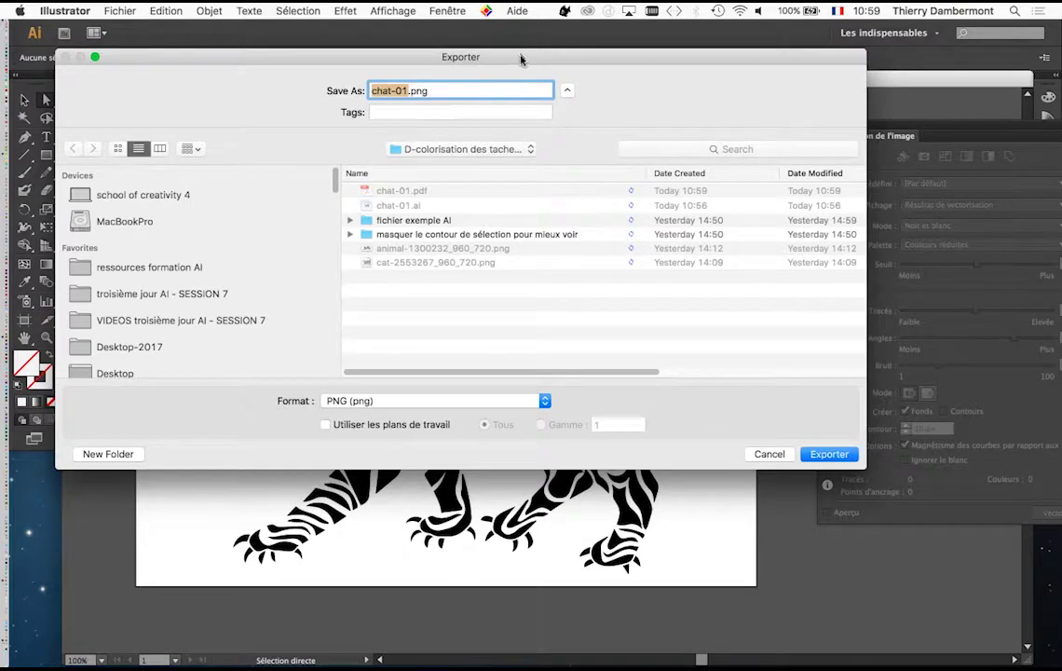
{"action": "left_click_drag", "start_coordinate": [522, 57], "coordinate": [630, 40]}
{"action": "left_click", "coordinate": [481, 385]}
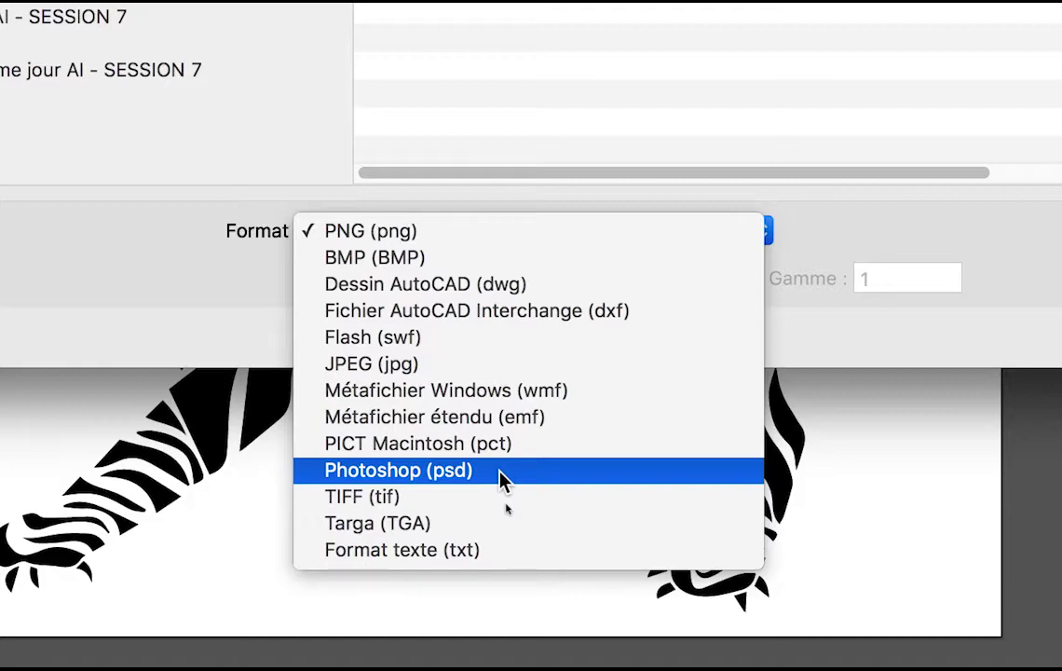
- Check the export options for the Photoshop (psd) format, and cancel the export
{"action": "left_click", "coordinate": [500, 472]}
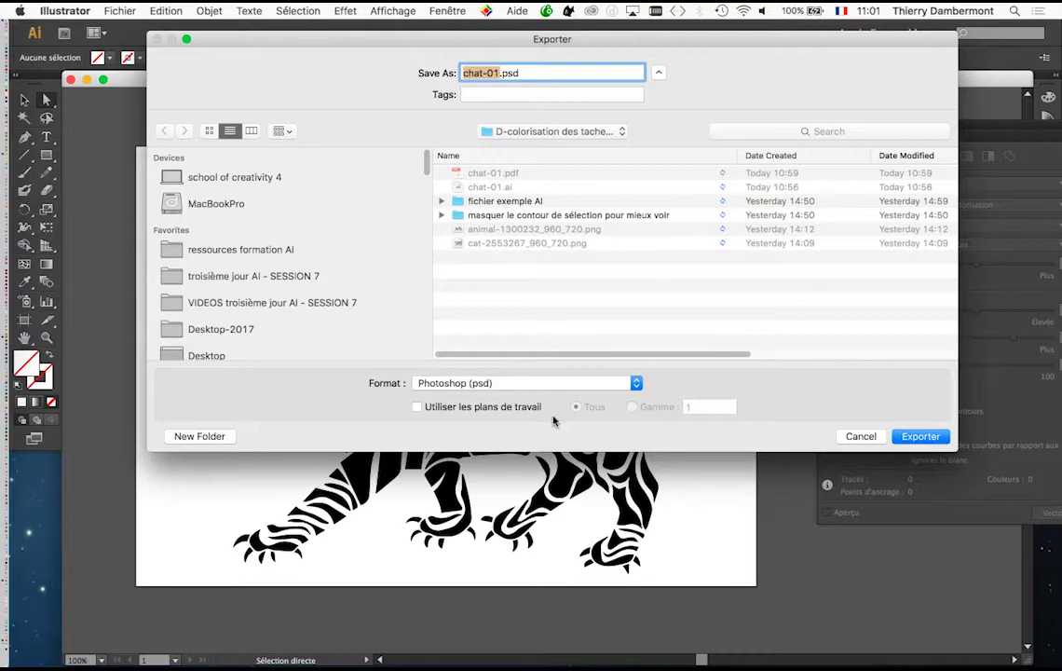
{"action": "left_click", "coordinate": [917, 436]}
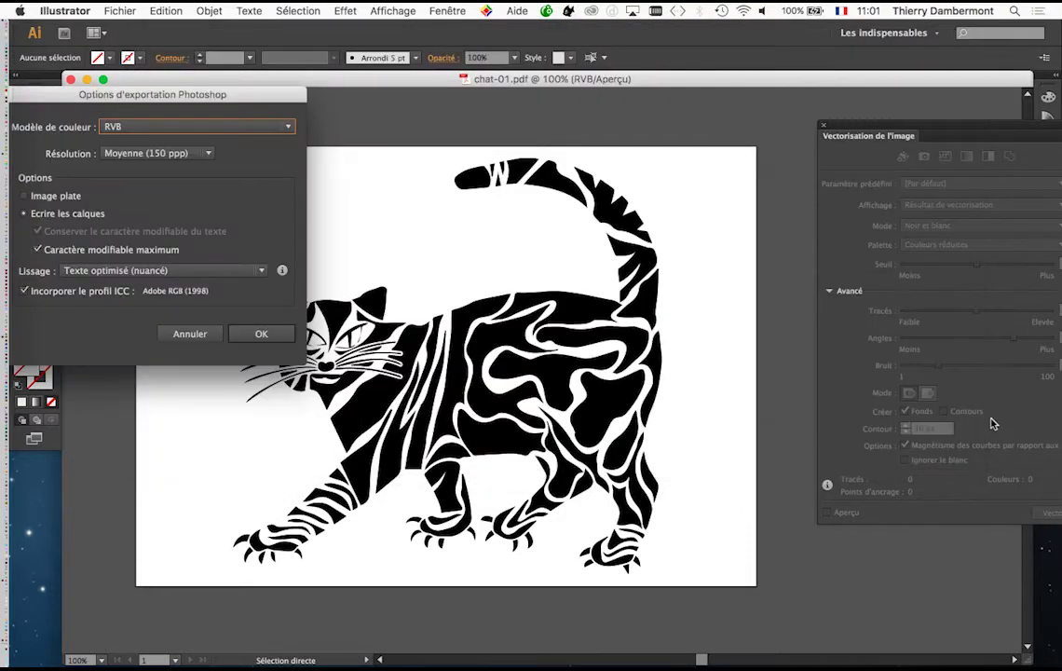
{"action": "left_click_drag", "start_coordinate": [187, 93], "coordinate": [580, 173]}
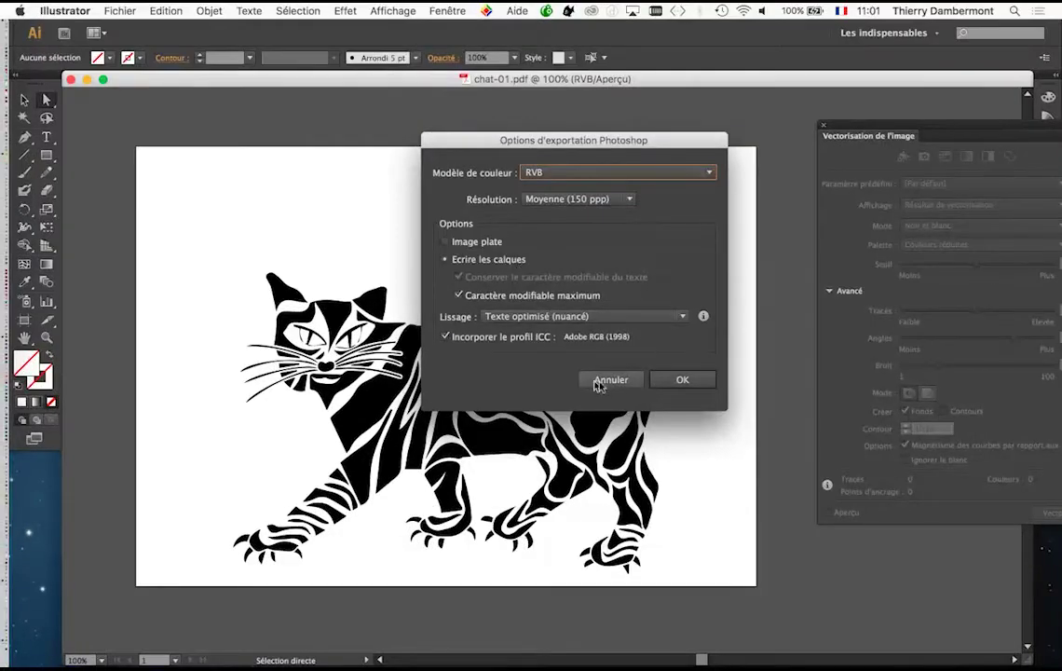
{"action": "left_click", "coordinate": [722, 557]}
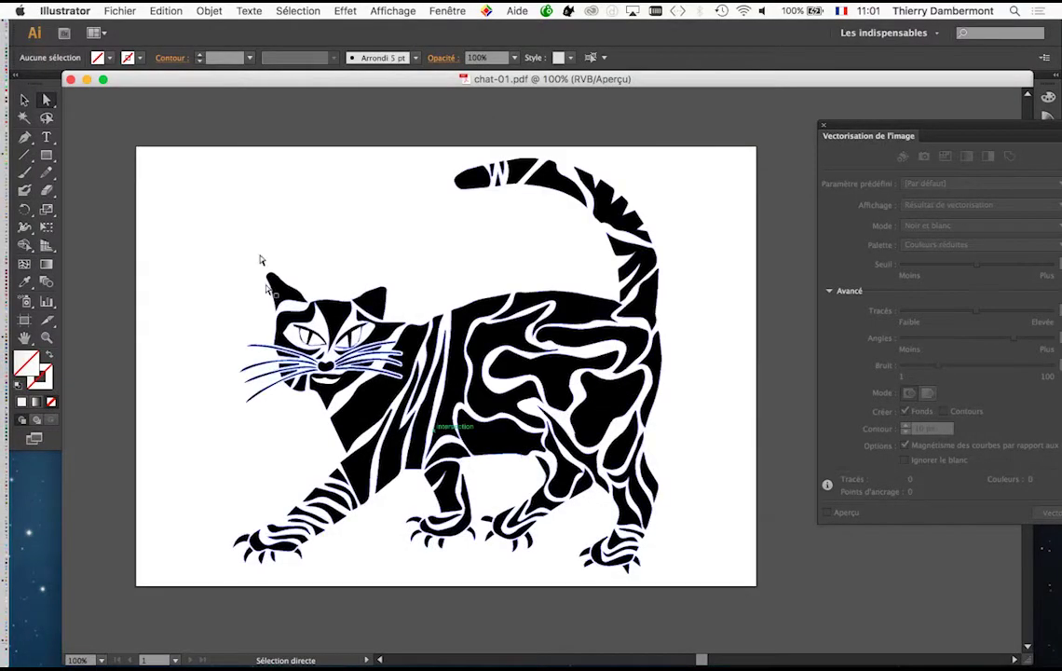